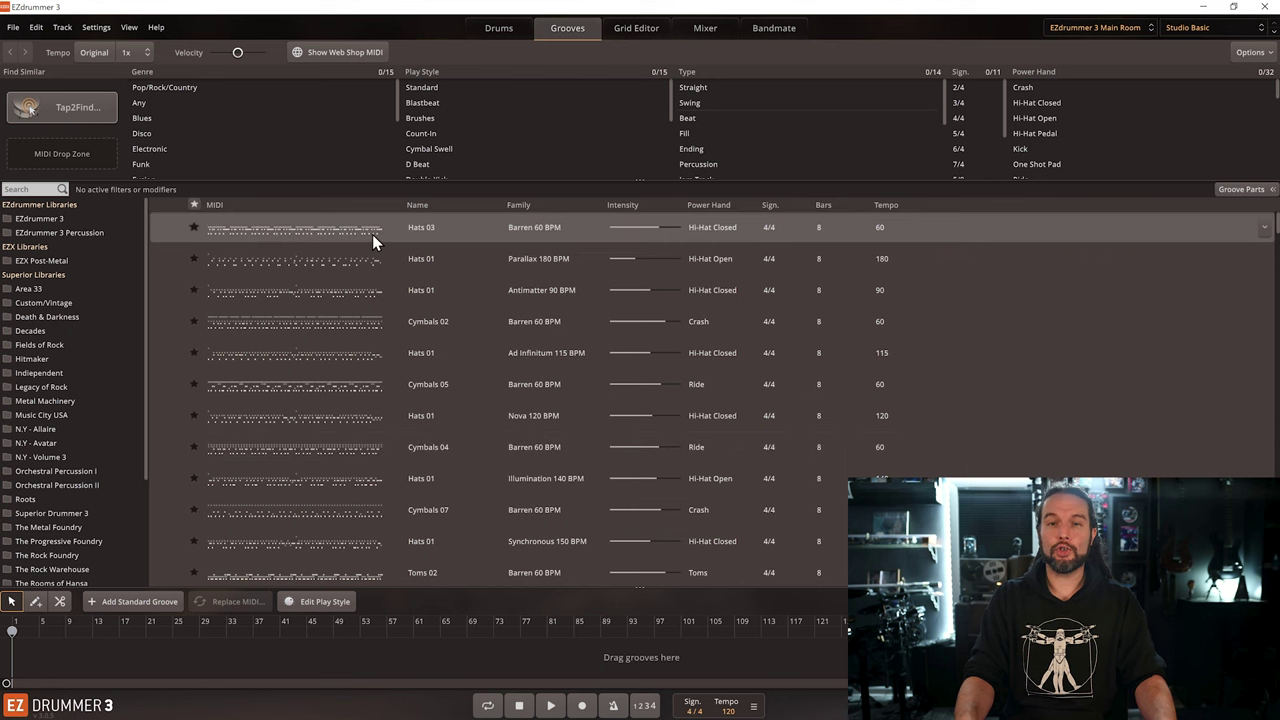
- Place Hats 01 at bar 1 and Hats Closed Variations 01 right after it as Verse clips
{"action": "left_click_drag", "start_coordinate": [335, 487], "coordinate": [295, 508]}
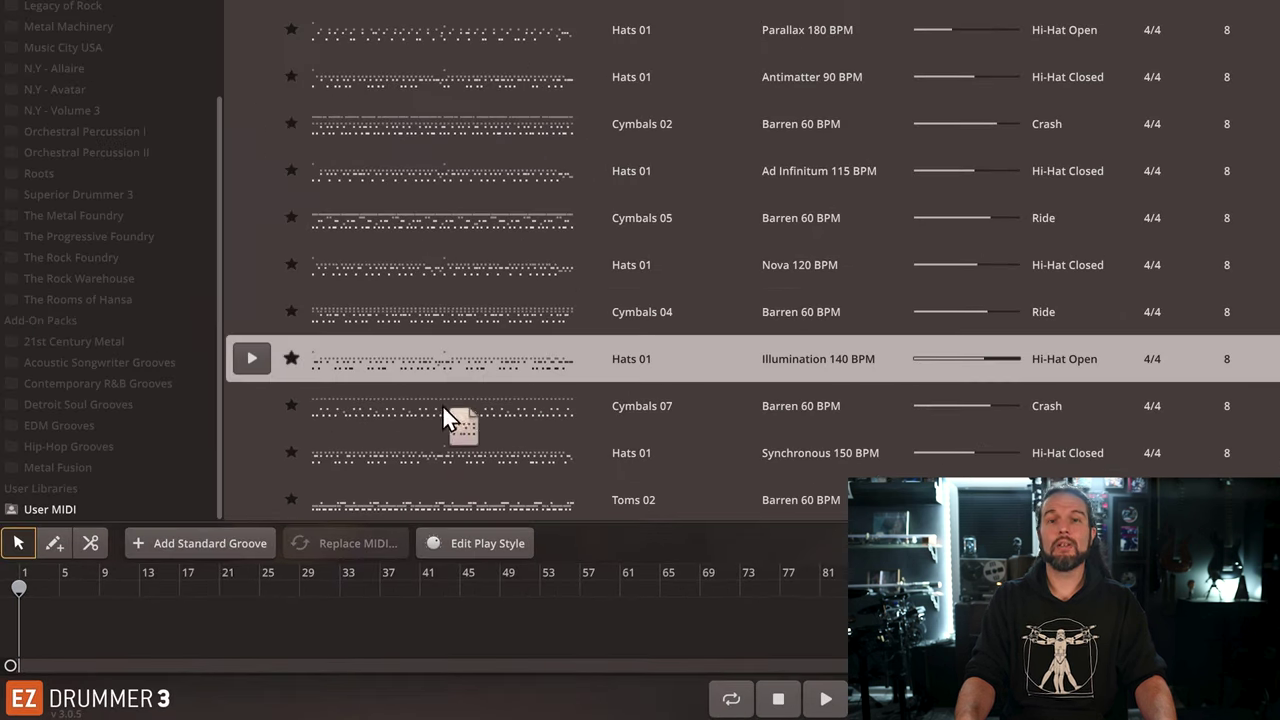
{"action": "left_click_drag", "start_coordinate": [442, 404], "coordinate": [31, 592]}
{"action": "scroll", "coordinate": [640, 330], "scroll_direction": "down", "scroll_amount": 3}
{"action": "scroll", "coordinate": [671, 313], "scroll_direction": "down", "scroll_amount": 3}
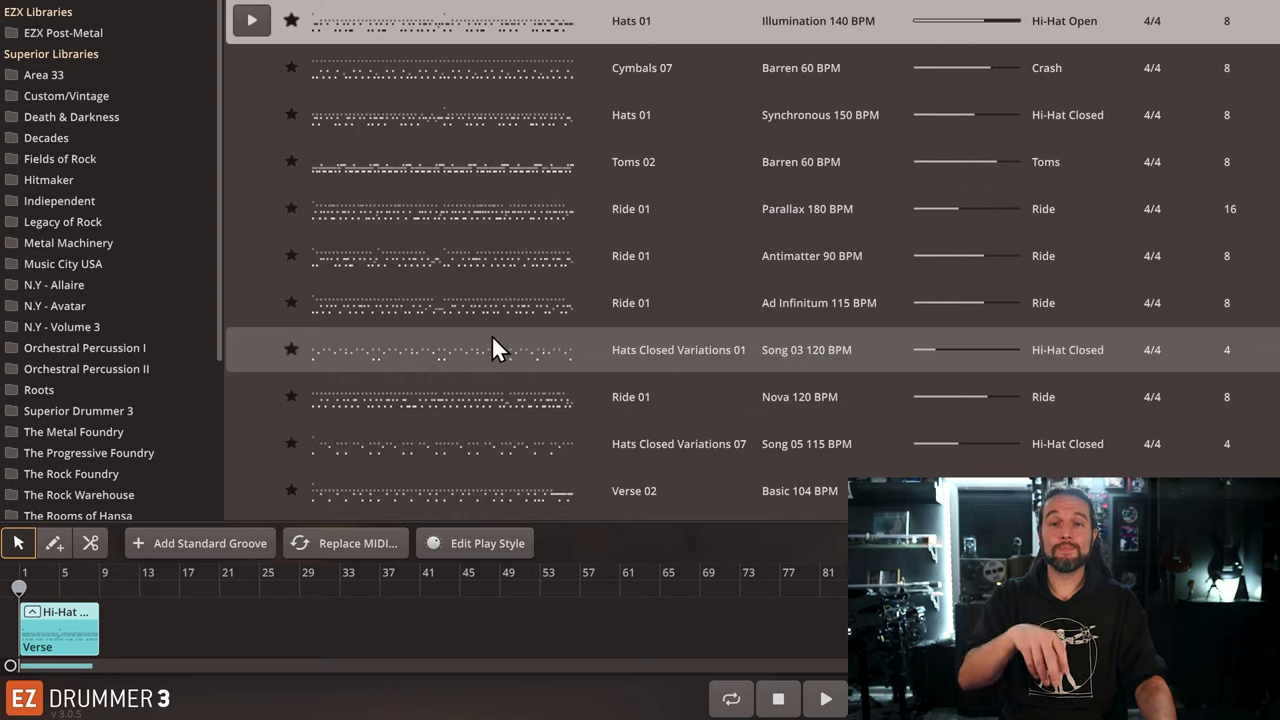
{"action": "left_click_drag", "start_coordinate": [493, 345], "coordinate": [117, 620]}
{"action": "scroll", "coordinate": [586, 318], "scroll_direction": "down", "scroll_amount": 9}
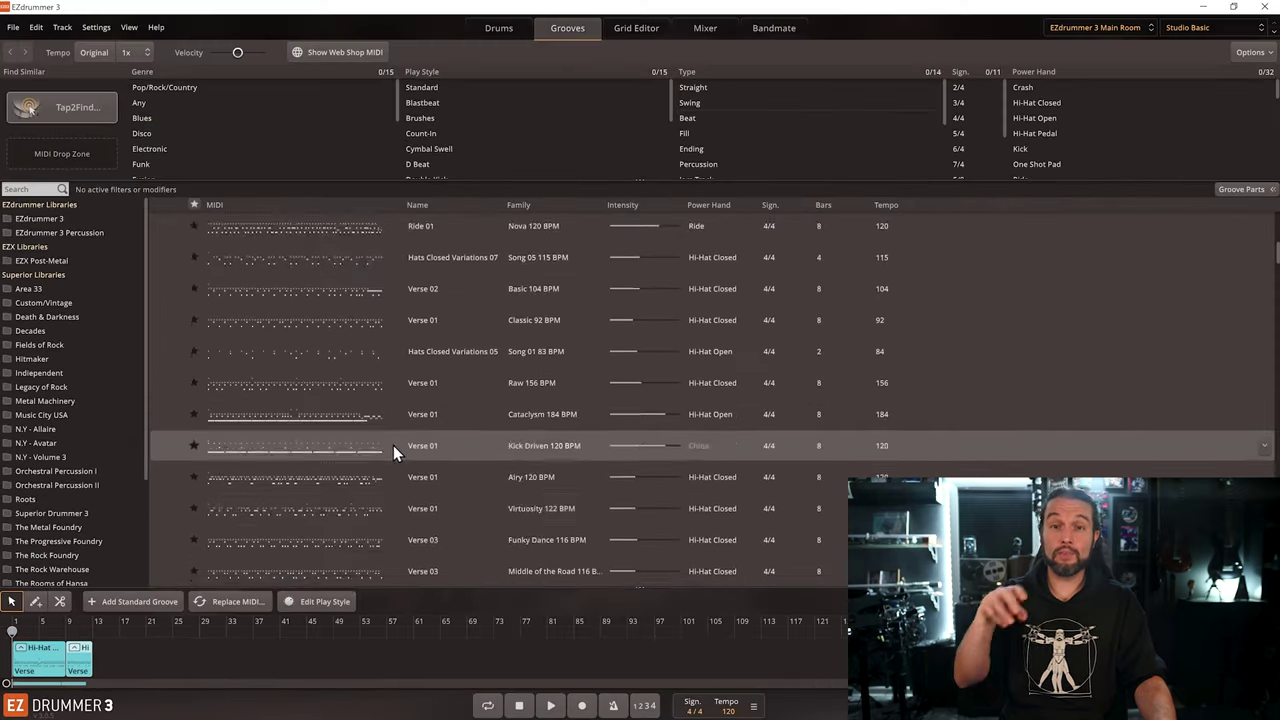
{"action": "left_click", "coordinate": [356, 446]}
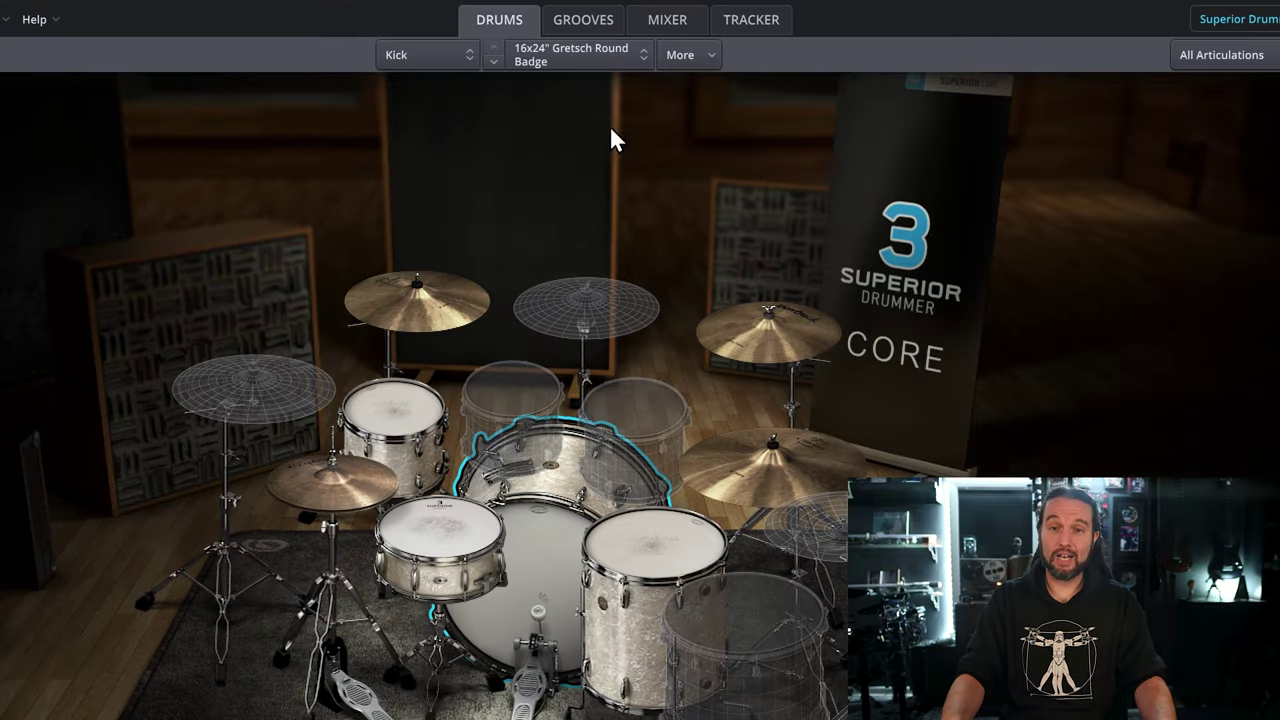
- Show Superior Drummer 3's groove library page and open EZkeys' MIDI browser over the piano
{"action": "left_click", "coordinate": [577, 20]}
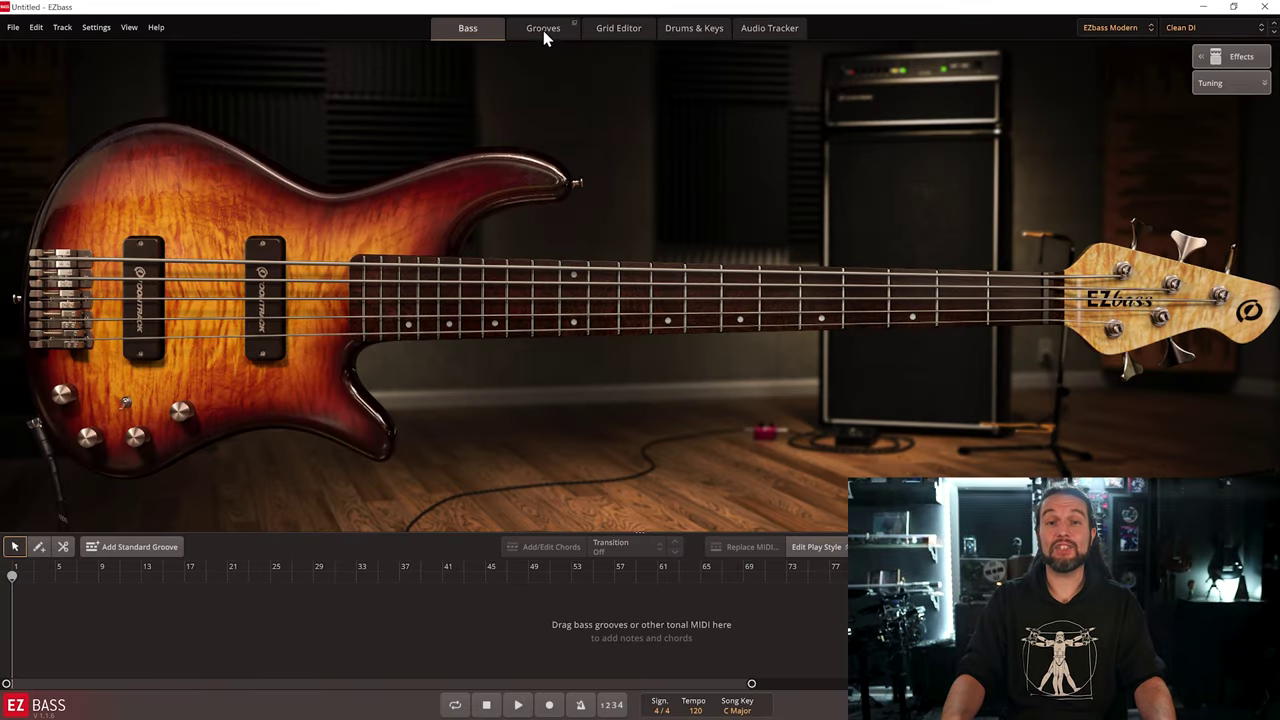
{"action": "left_click", "coordinate": [543, 29]}
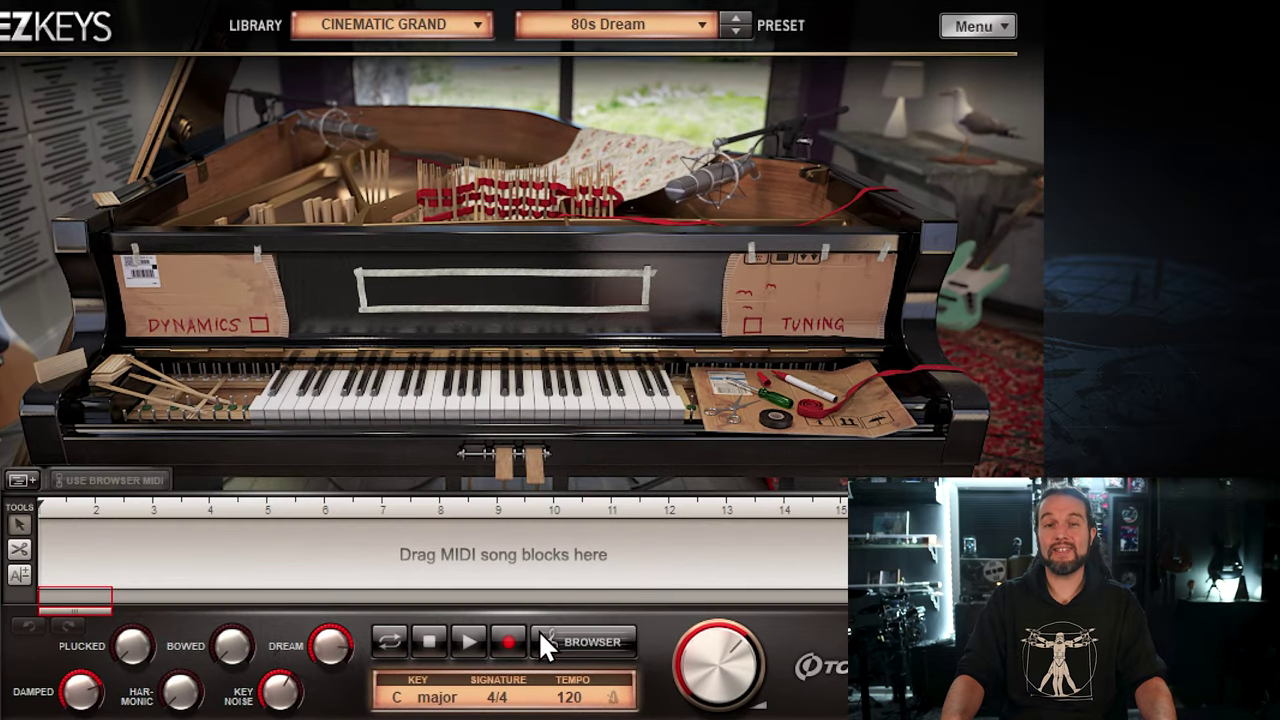
{"action": "left_click", "coordinate": [577, 641]}
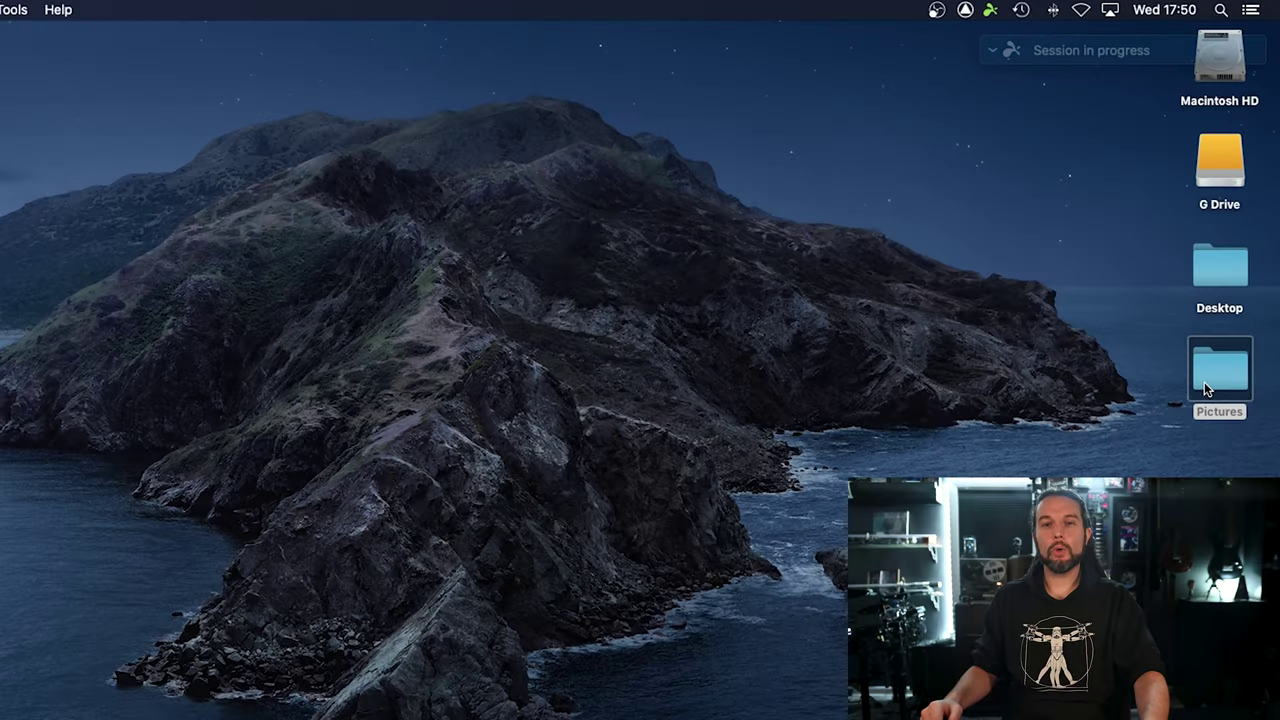
- Open Pictures and step through Cats, Family and Funny Memes to the Guitars folder's six JPGs
{"action": "double_click", "coordinate": [1212, 375]}
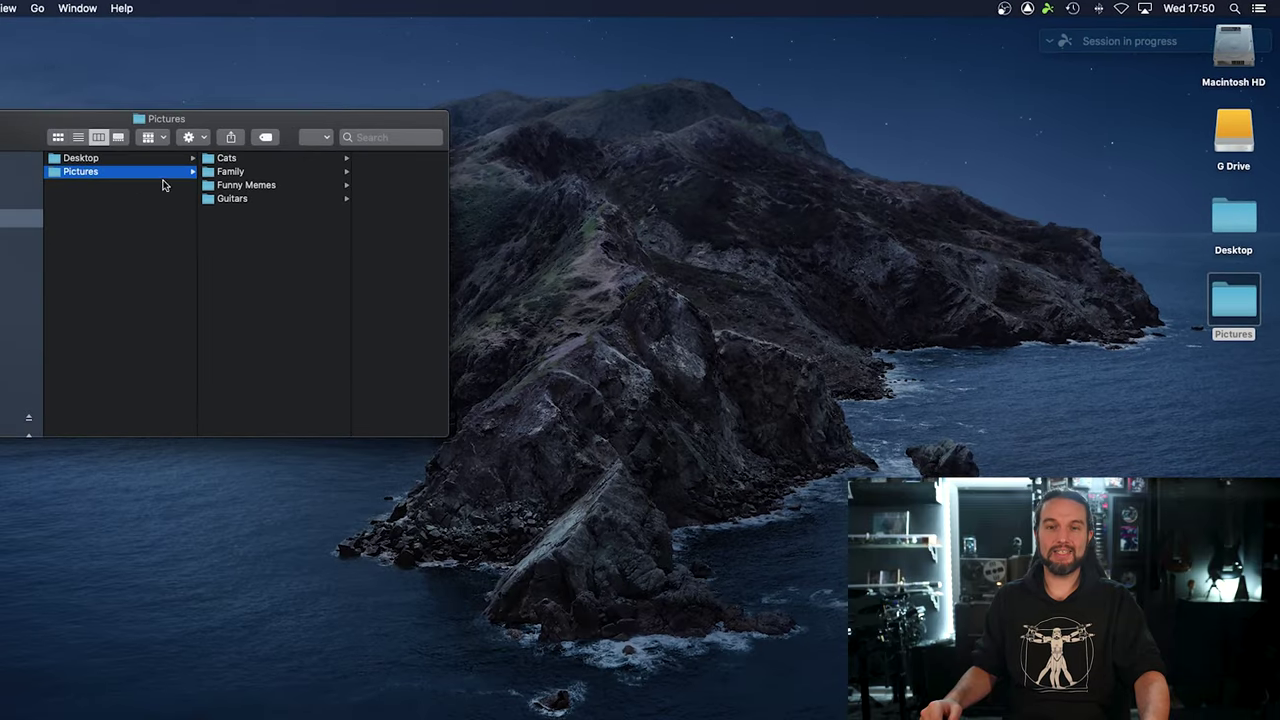
{"action": "left_click", "coordinate": [226, 158]}
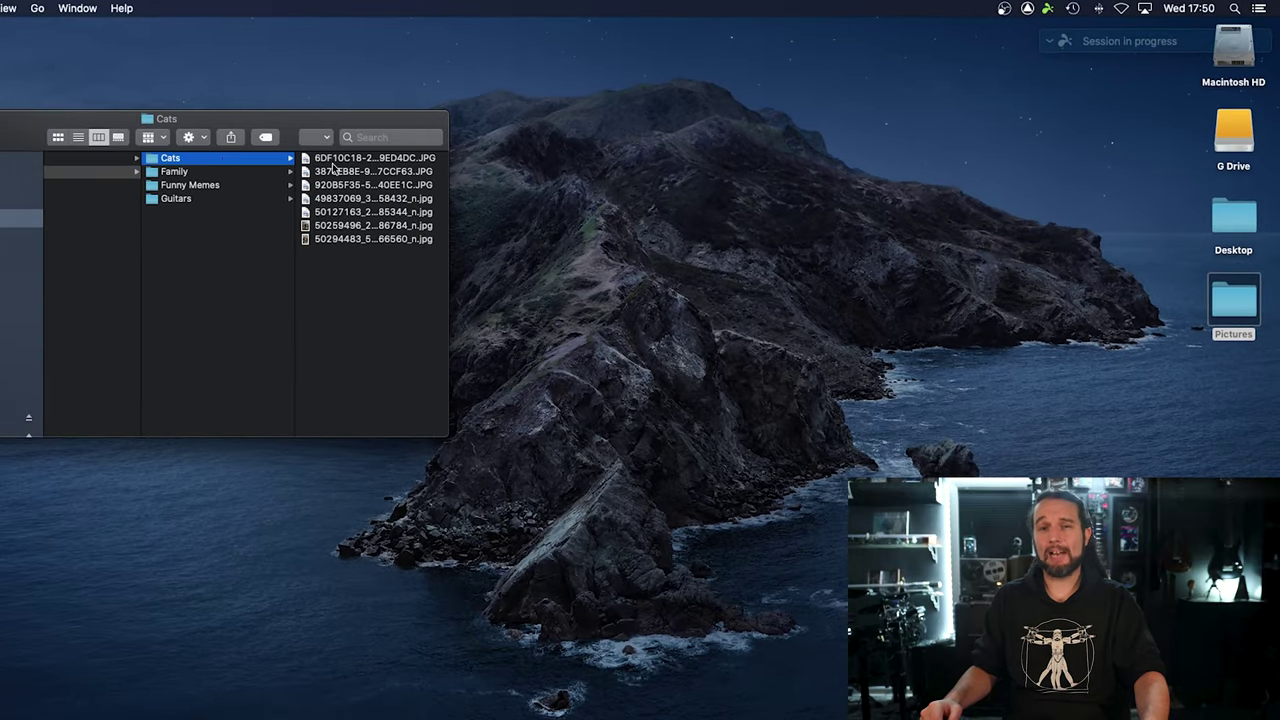
{"action": "left_click", "coordinate": [252, 176]}
{"action": "left_click", "coordinate": [228, 189]}
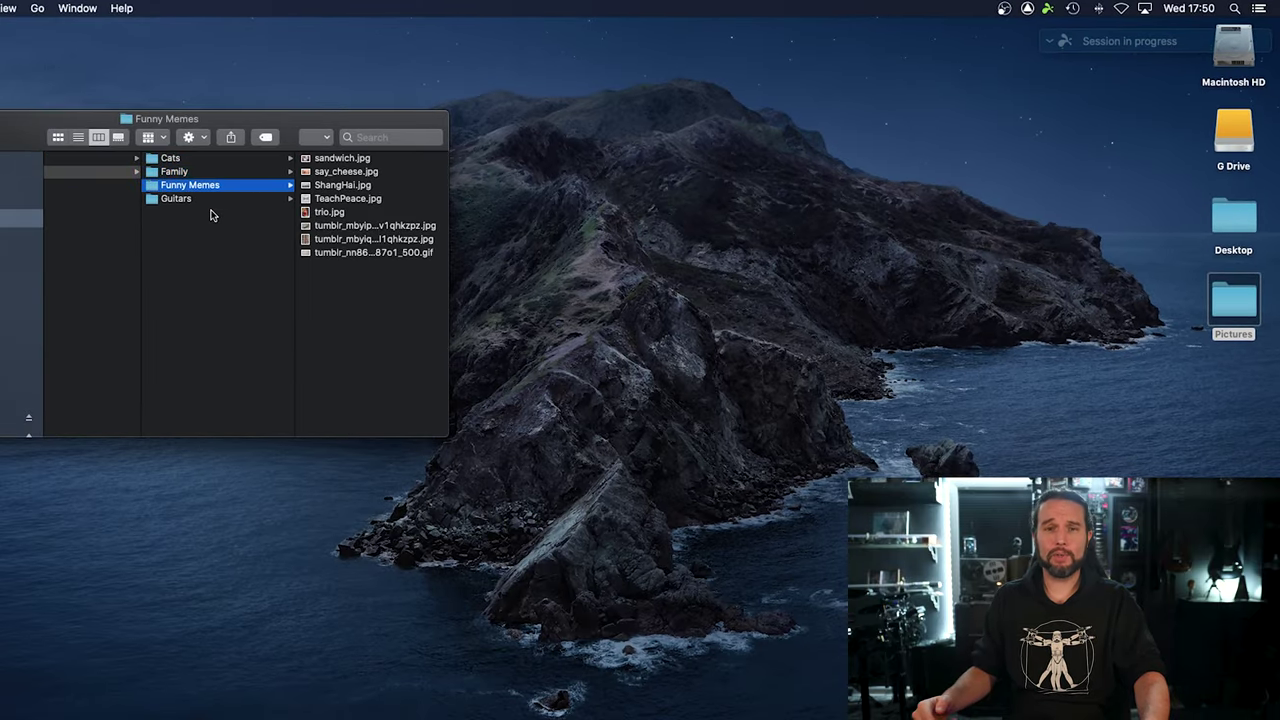
{"action": "left_click", "coordinate": [223, 200]}
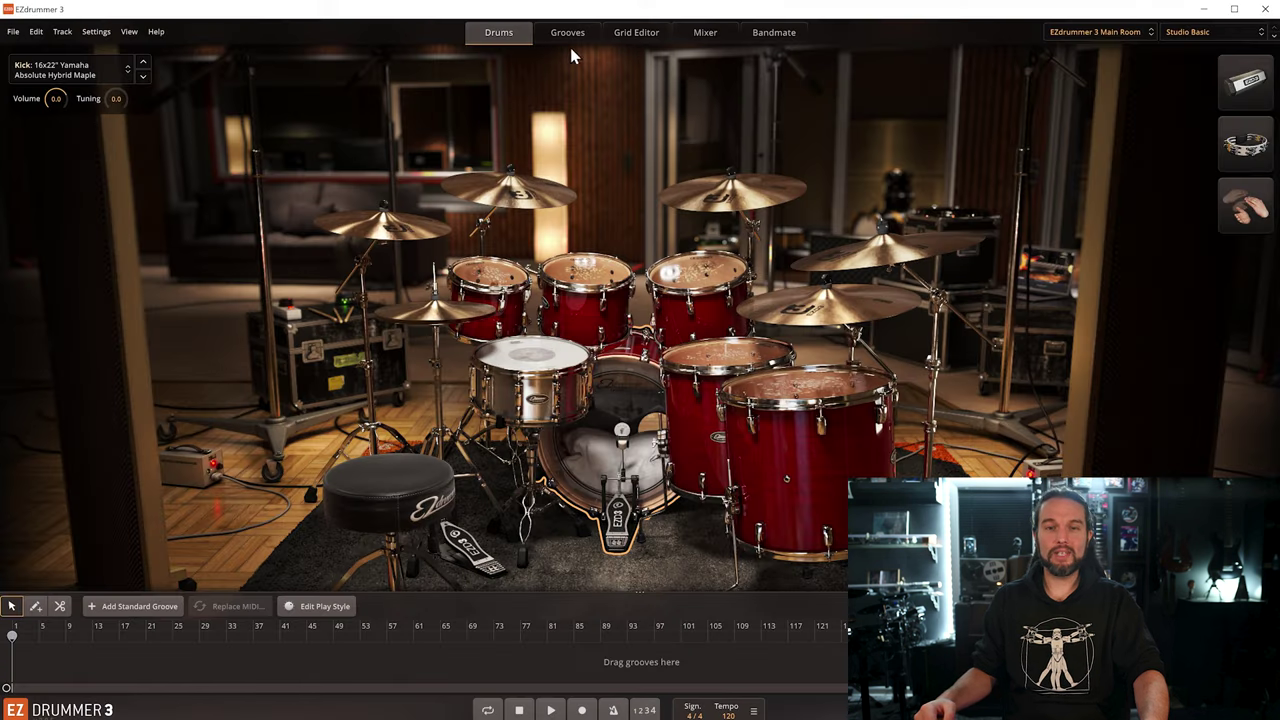
- Browse the EZdrummer 3 and EZbass groove libraries by folder
{"action": "left_click", "coordinate": [567, 32]}
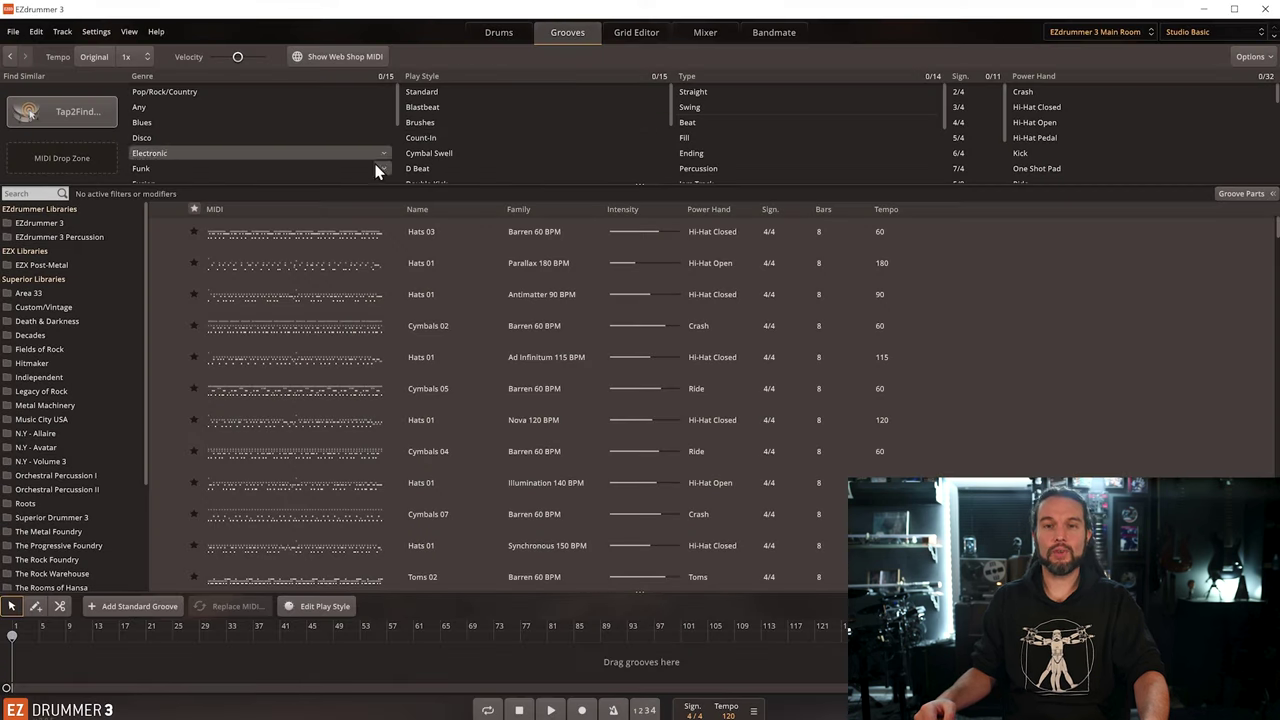
{"action": "left_click", "coordinate": [72, 230]}
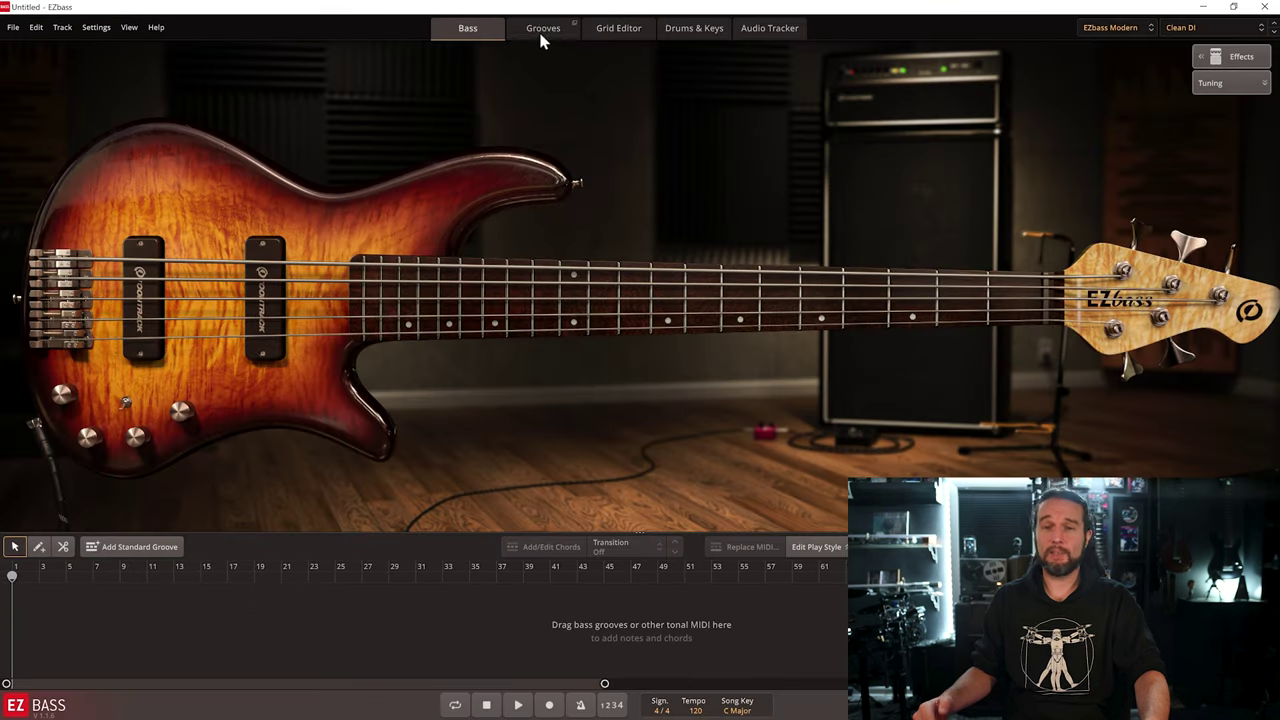
{"action": "left_click", "coordinate": [543, 30]}
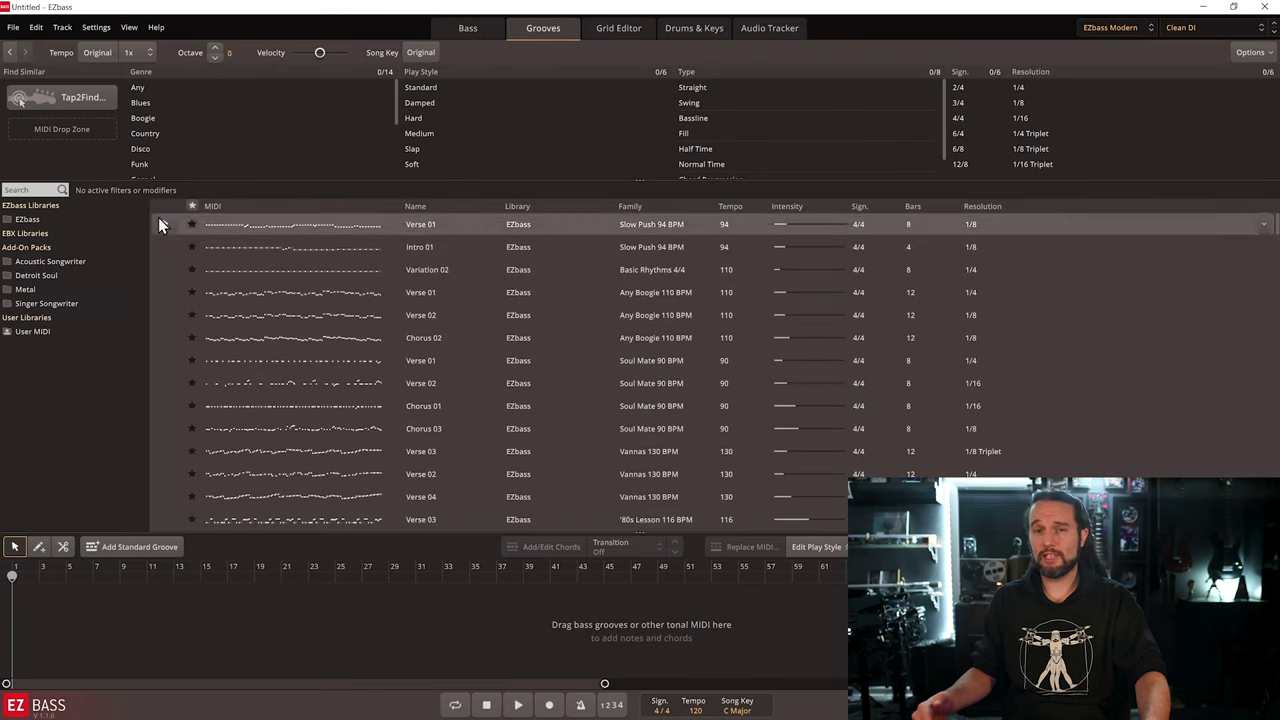
{"action": "left_click", "coordinate": [45, 219]}
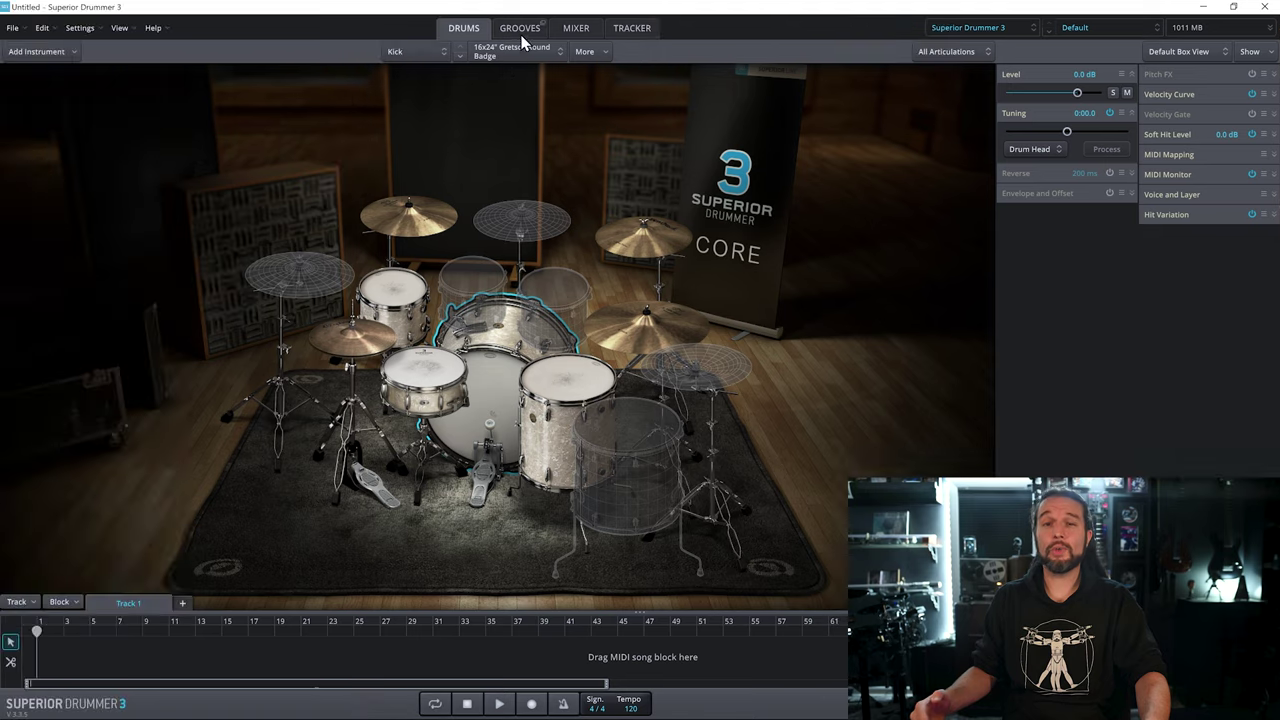
- Browse Superior Drummer 3's groove library down to the Ballad Straight 4/4 folder
{"action": "left_click", "coordinate": [519, 30]}
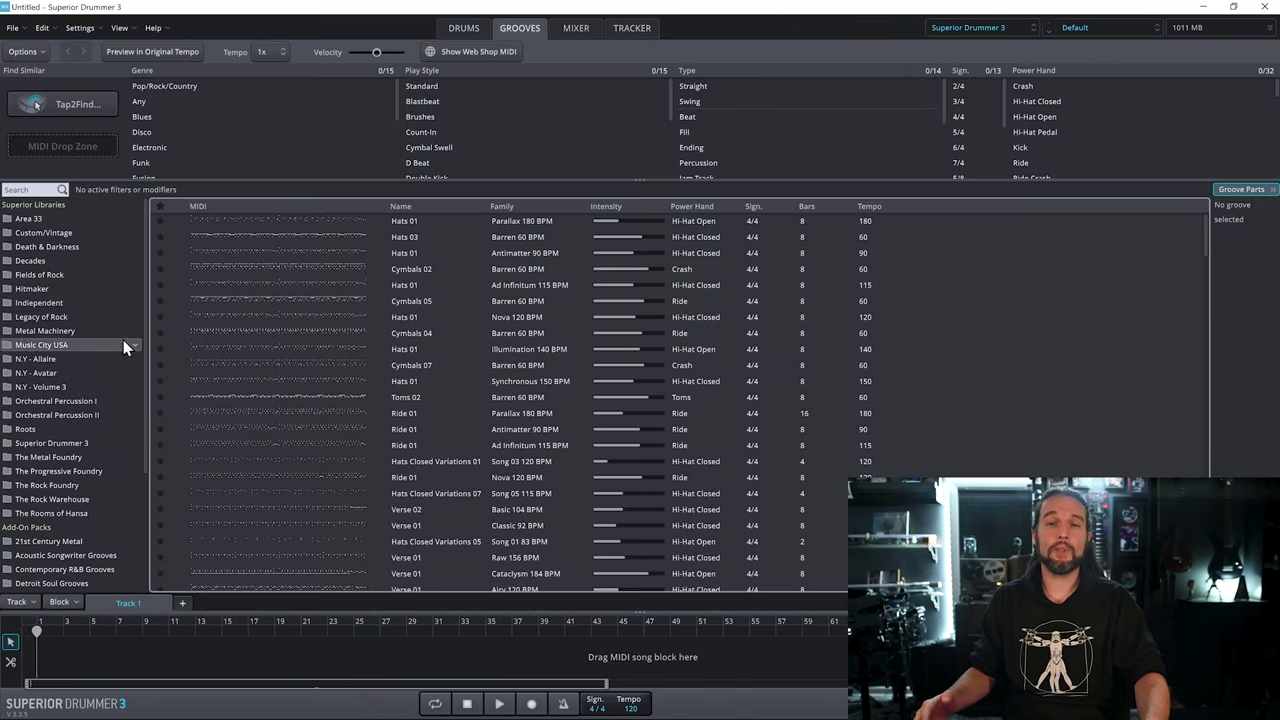
{"action": "left_click", "coordinate": [72, 443]}
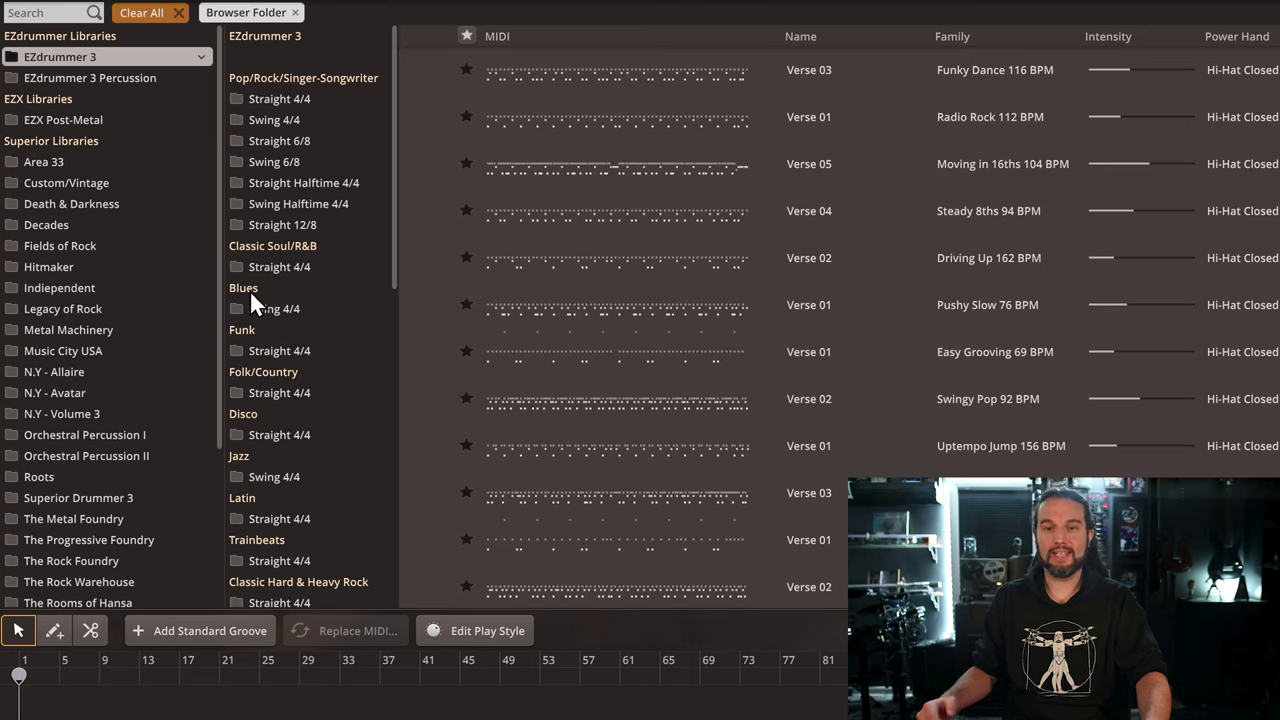
{"action": "left_click", "coordinate": [278, 99]}
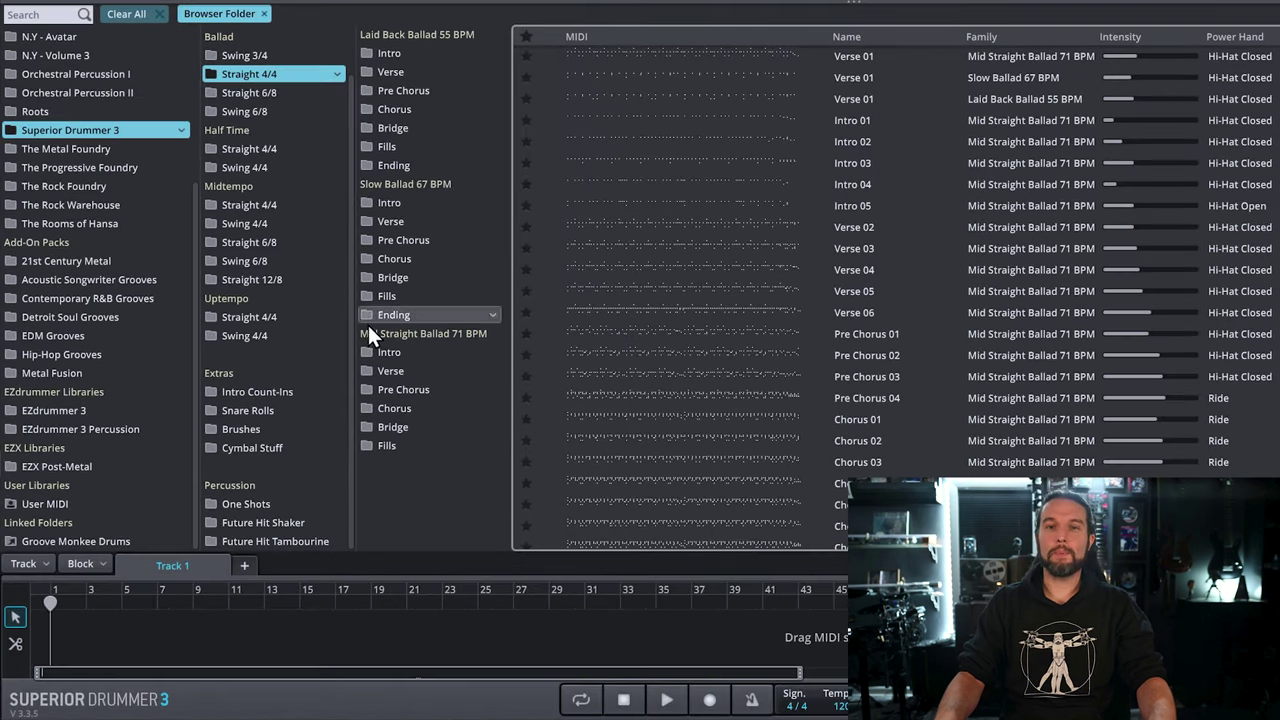
- Audition Mid Straight Ballad 71 BPM Intro 03, then place Intro 05 at bar 1
{"action": "left_click", "coordinate": [427, 353]}
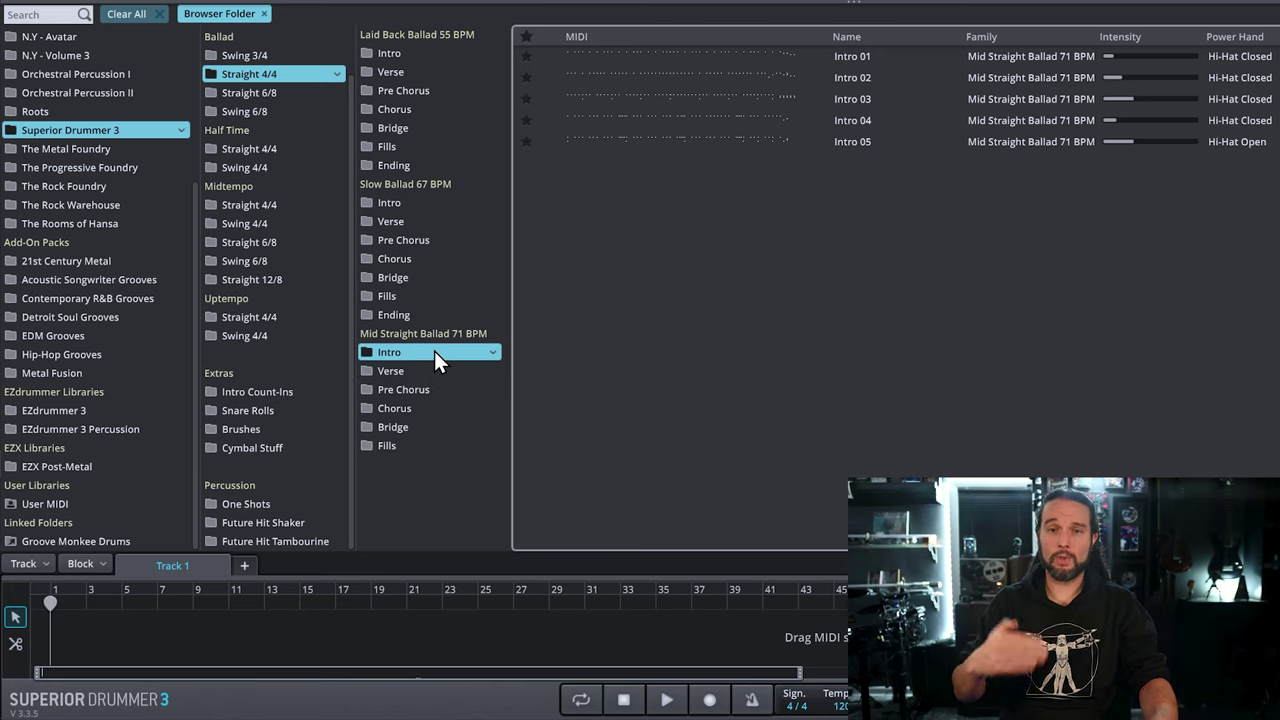
{"action": "left_click", "coordinate": [552, 100]}
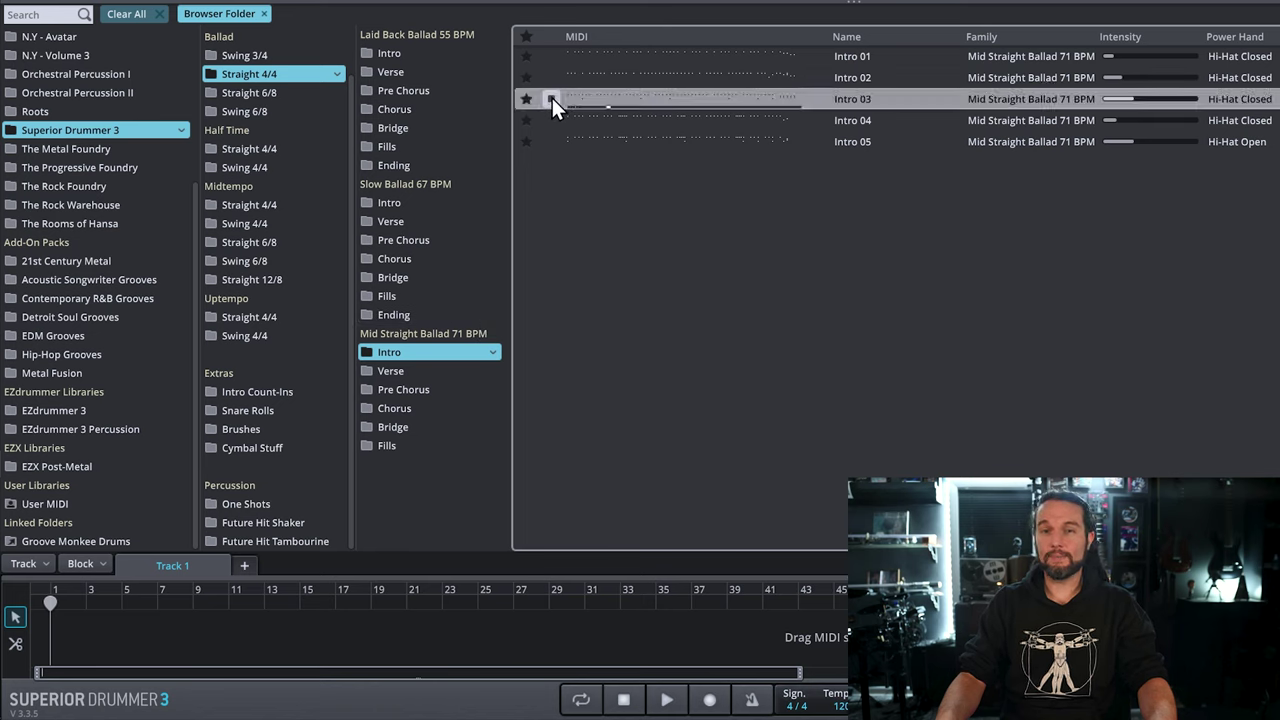
{"action": "left_click", "coordinate": [552, 98]}
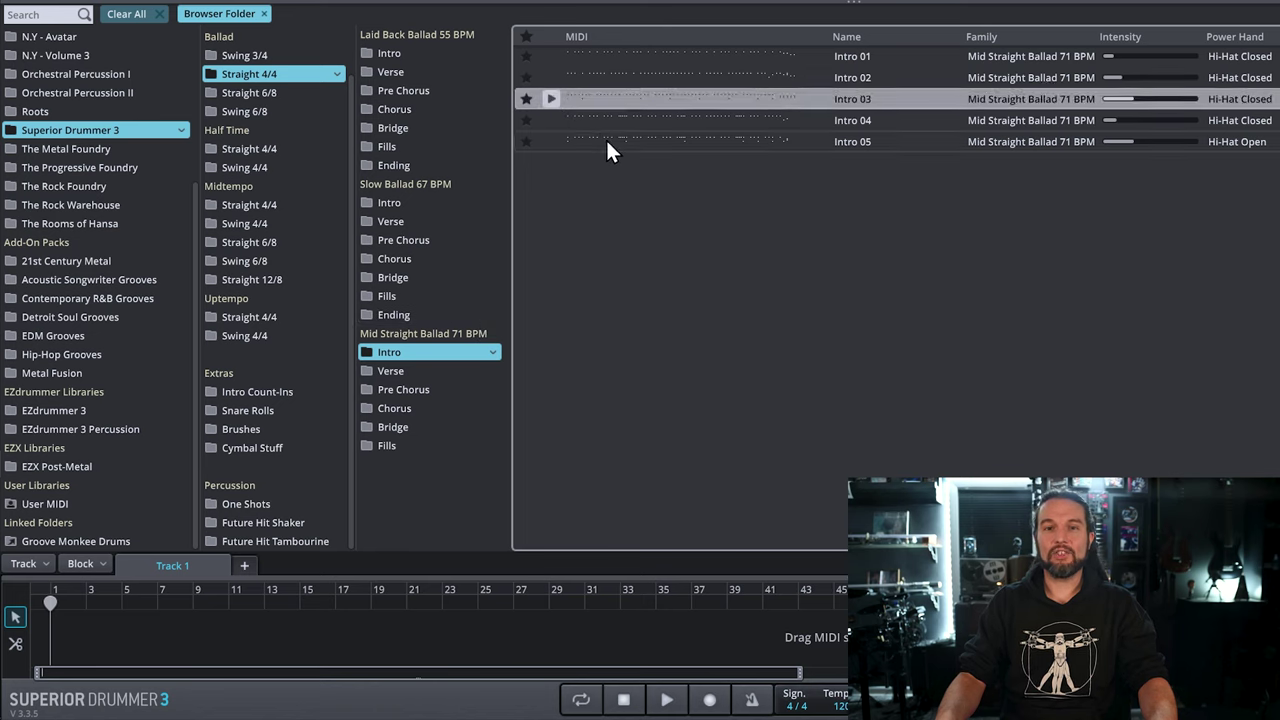
{"action": "left_click_drag", "start_coordinate": [606, 138], "coordinate": [63, 610]}
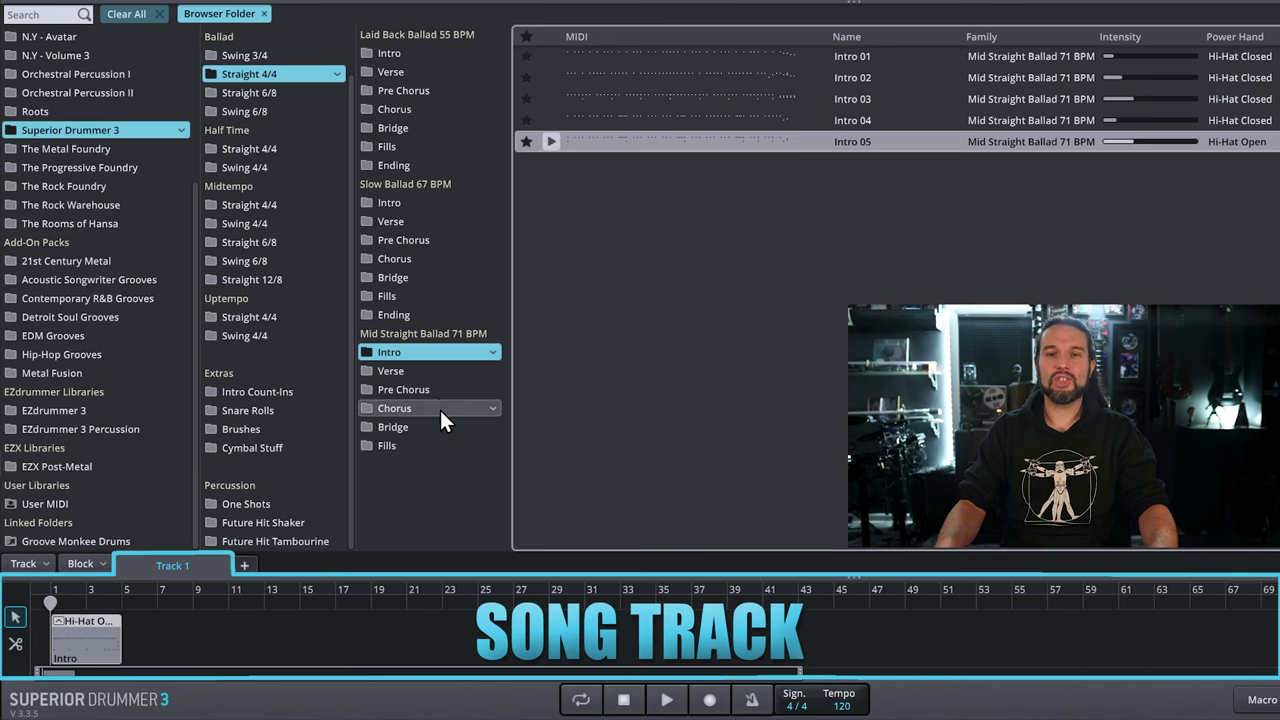
- Add Verse 04, Pre Chorus 03 and Chorus 07 in order after the intro, filling bars 5–28
{"action": "left_click", "coordinate": [435, 371]}
{"action": "left_click_drag", "start_coordinate": [614, 114], "coordinate": [448, 340]}
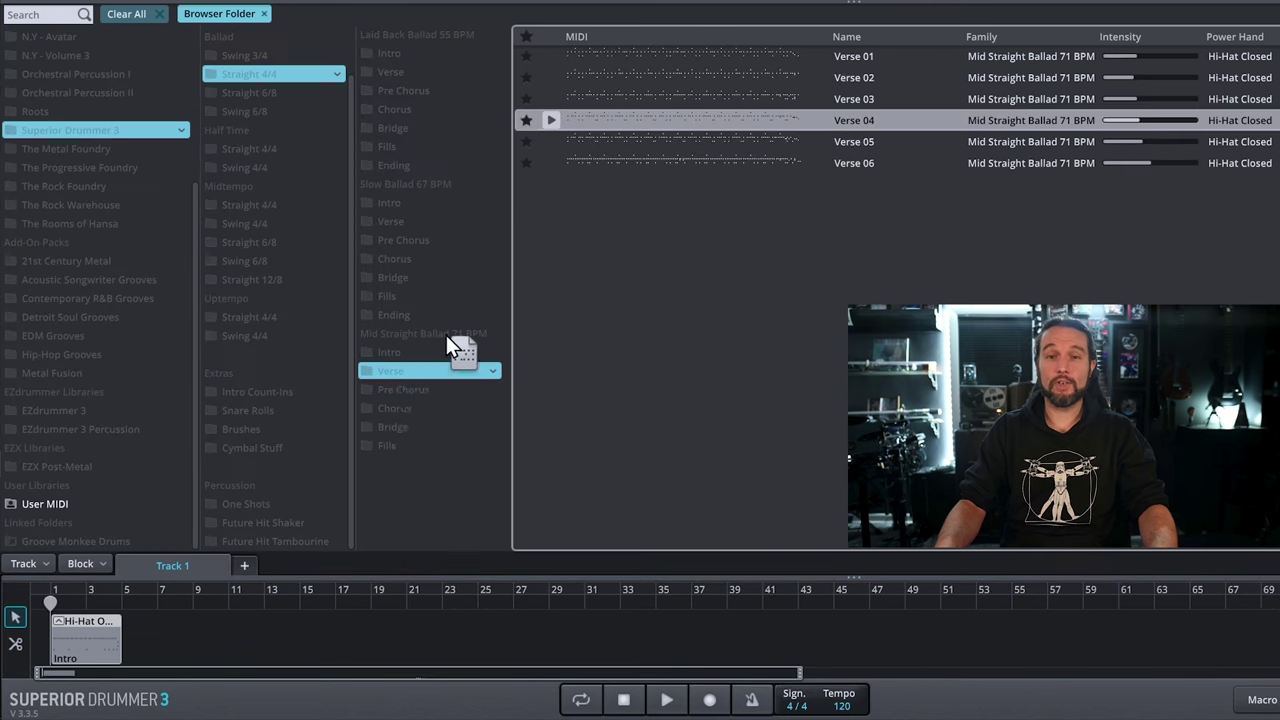
{"action": "left_click_drag", "start_coordinate": [250, 565], "coordinate": [134, 612]}
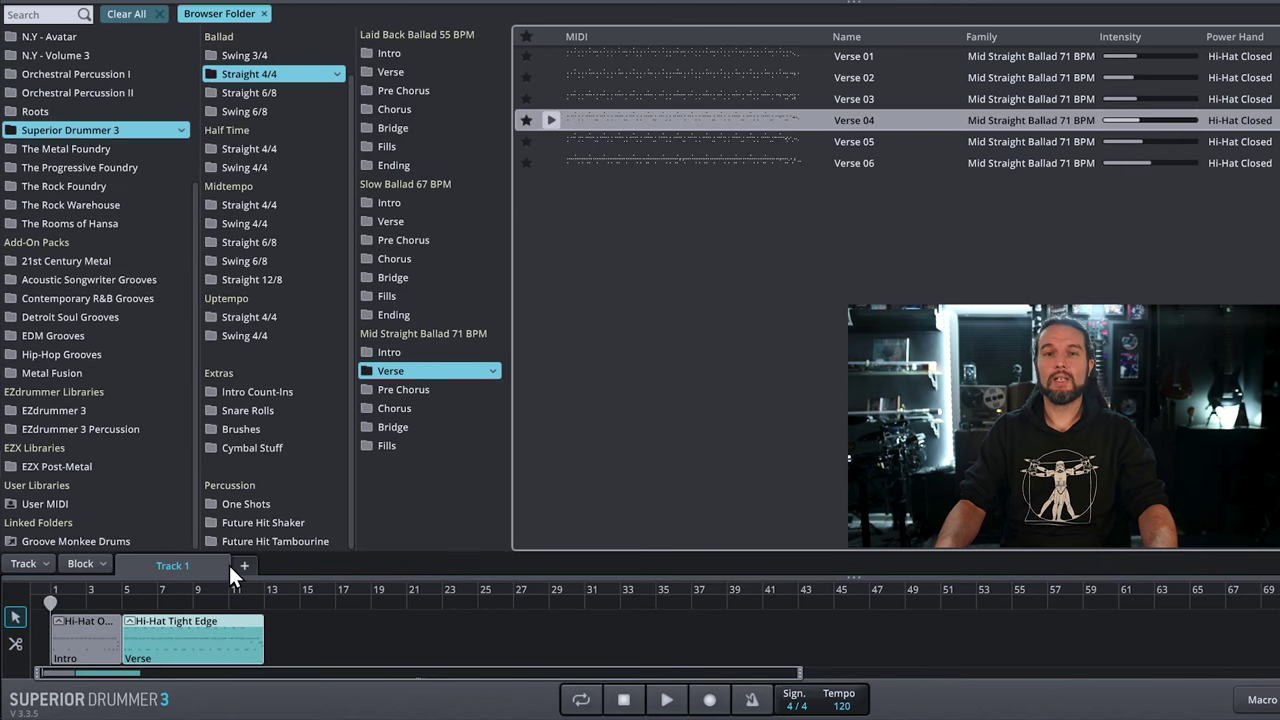
{"action": "left_click", "coordinate": [404, 390]}
{"action": "left_click_drag", "start_coordinate": [643, 100], "coordinate": [268, 612]}
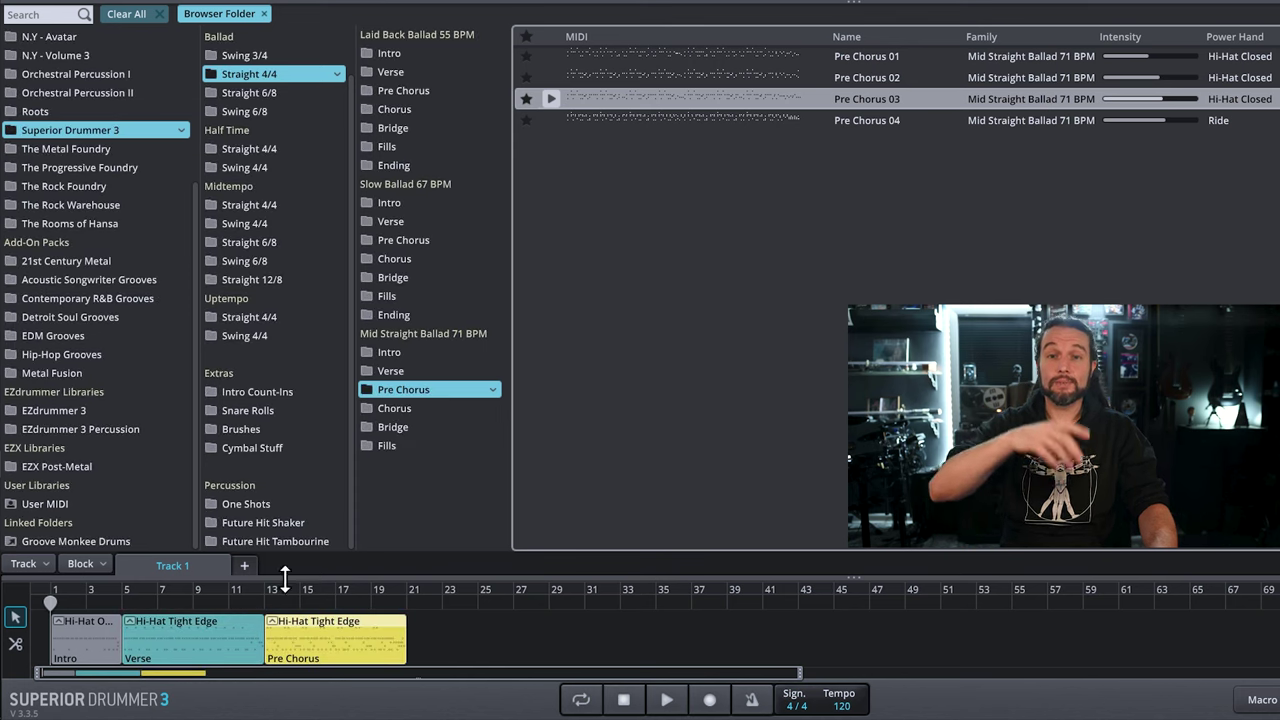
{"action": "left_click", "coordinate": [428, 410]}
{"action": "left_click_drag", "start_coordinate": [647, 183], "coordinate": [410, 607]}
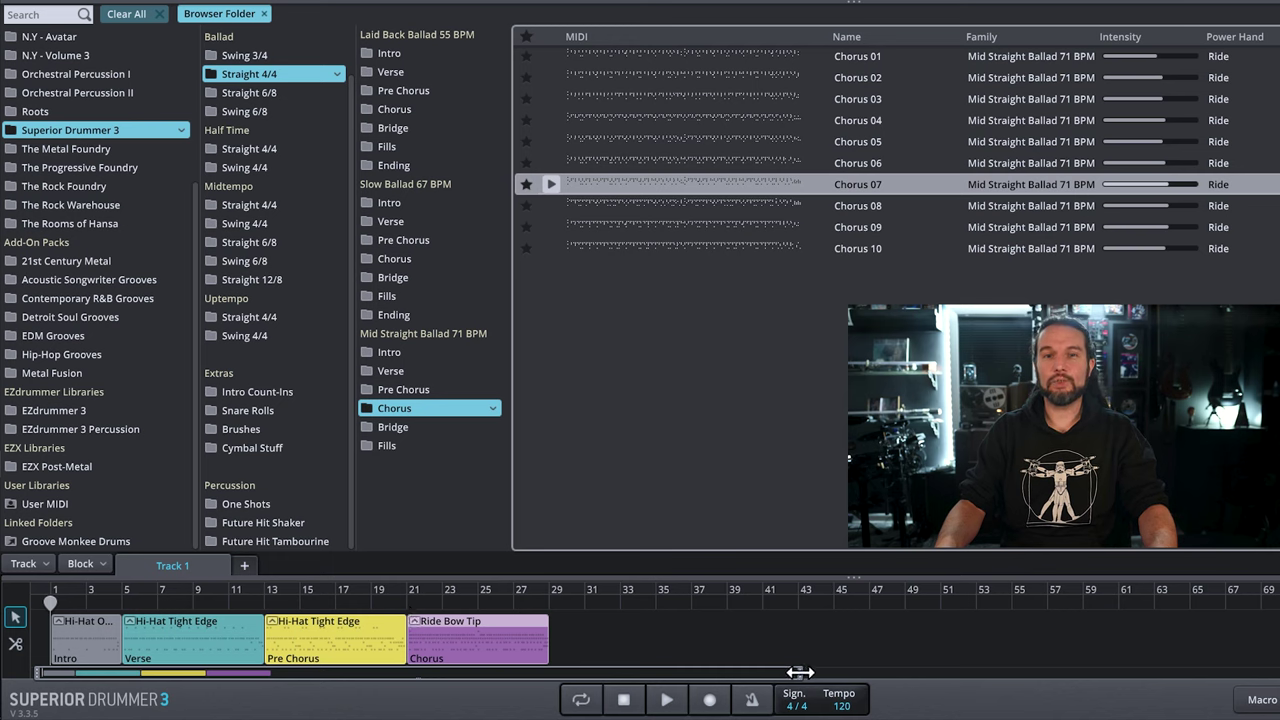
{"action": "left_click_drag", "start_coordinate": [800, 672], "coordinate": [36, 675]}
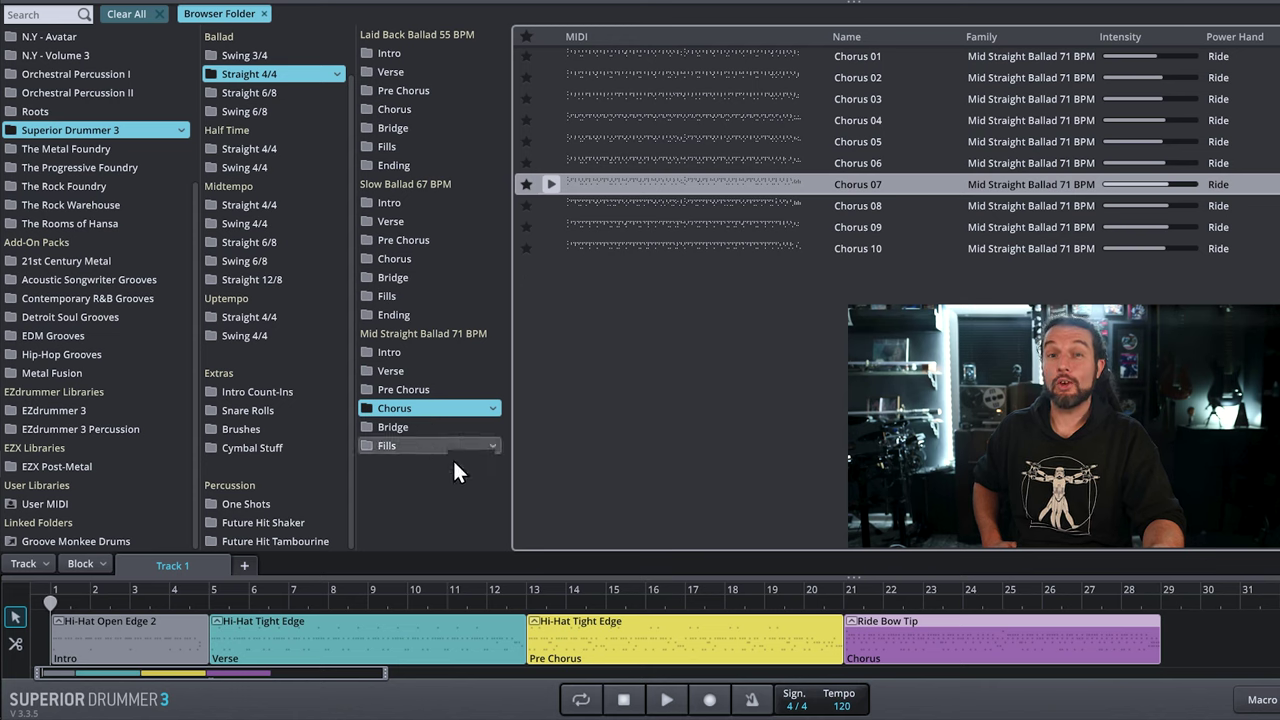
- Select and copy the song blocks from the Intro through the Chorus
{"action": "left_click", "coordinate": [1147, 654]}
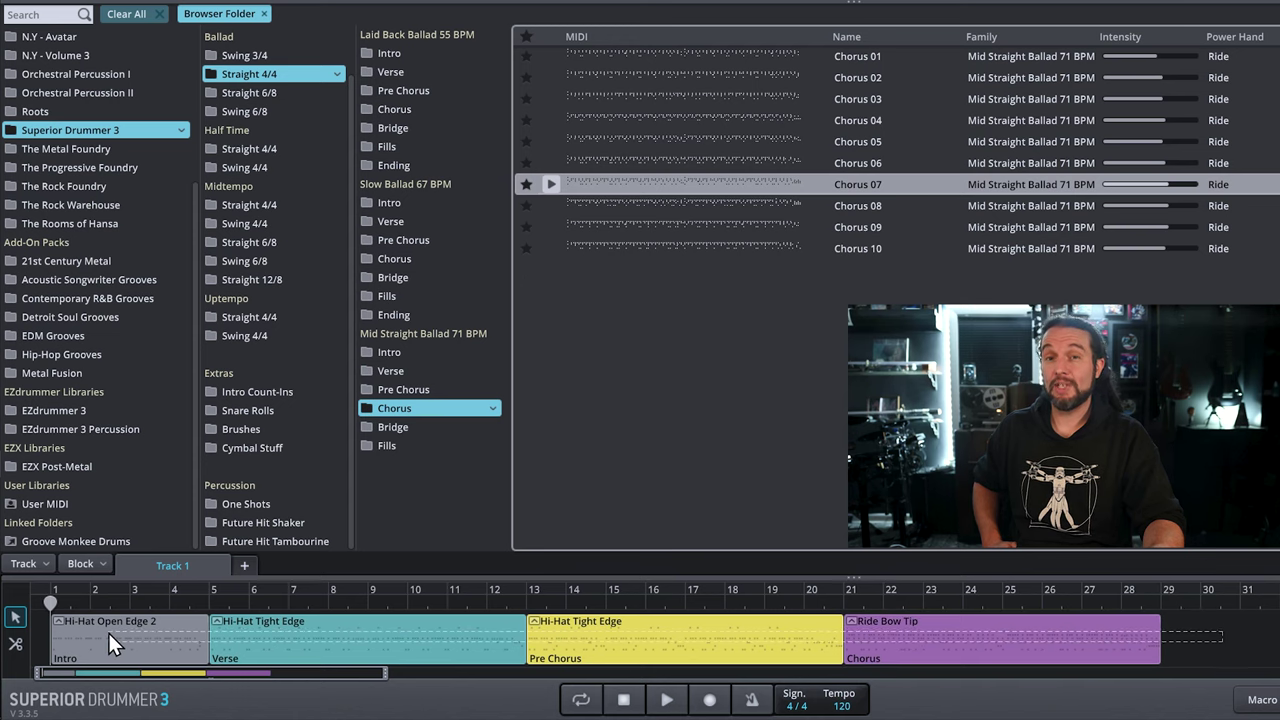
{"action": "left_click_drag", "start_coordinate": [107, 633], "coordinate": [317, 639]}
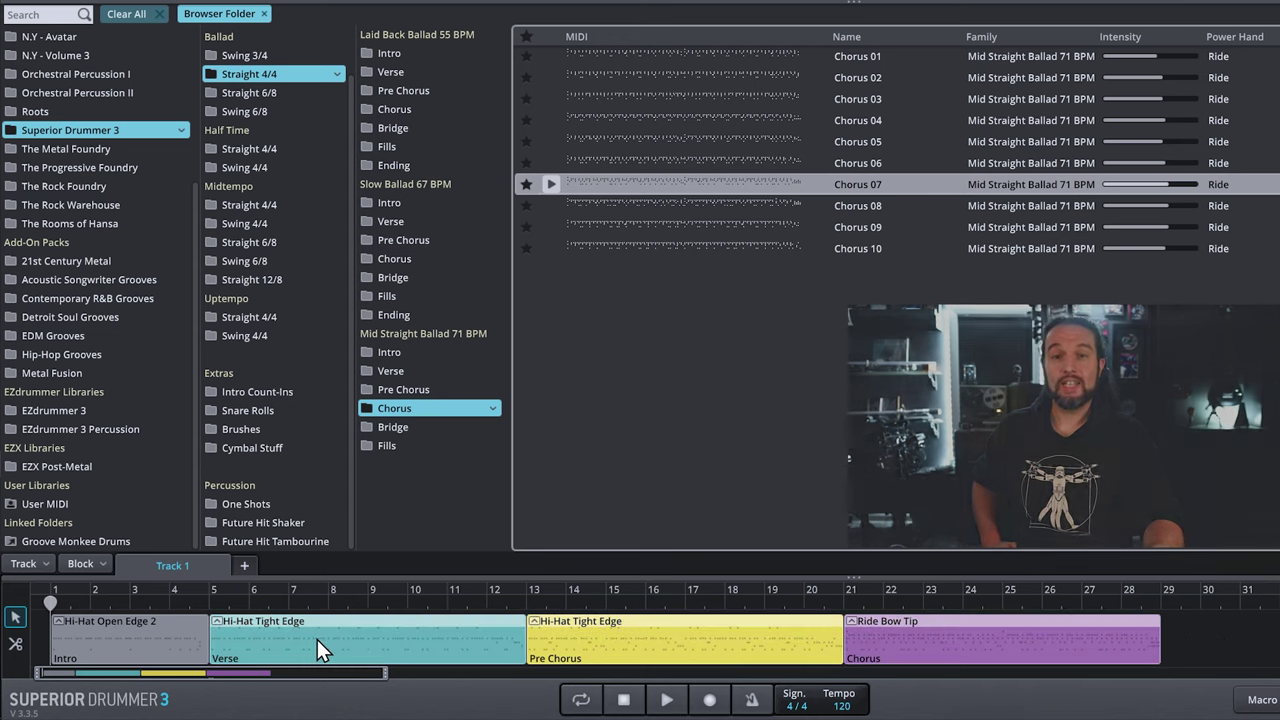
{"action": "right_click", "coordinate": [908, 645]}
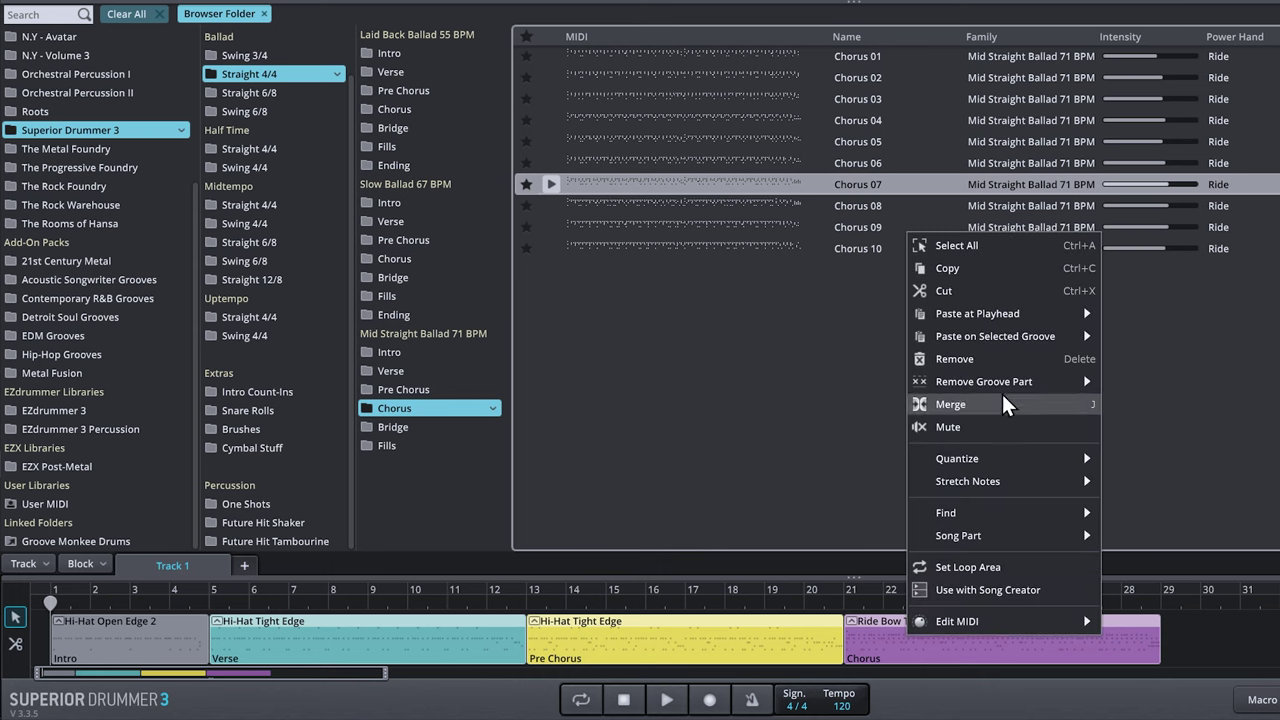
{"action": "left_click", "coordinate": [978, 272]}
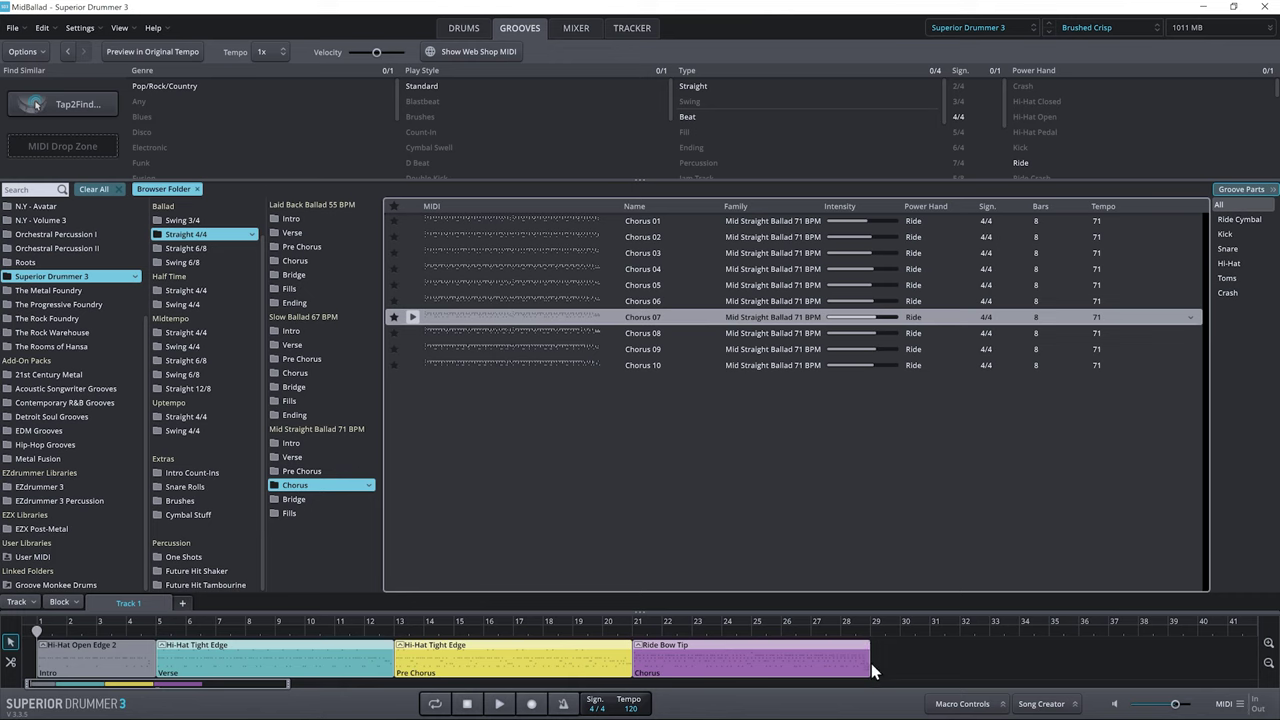
- Paste the copied sections after the first Chorus at bar 29 and zoom out the timeline
{"action": "right_click", "coordinate": [876, 656]}
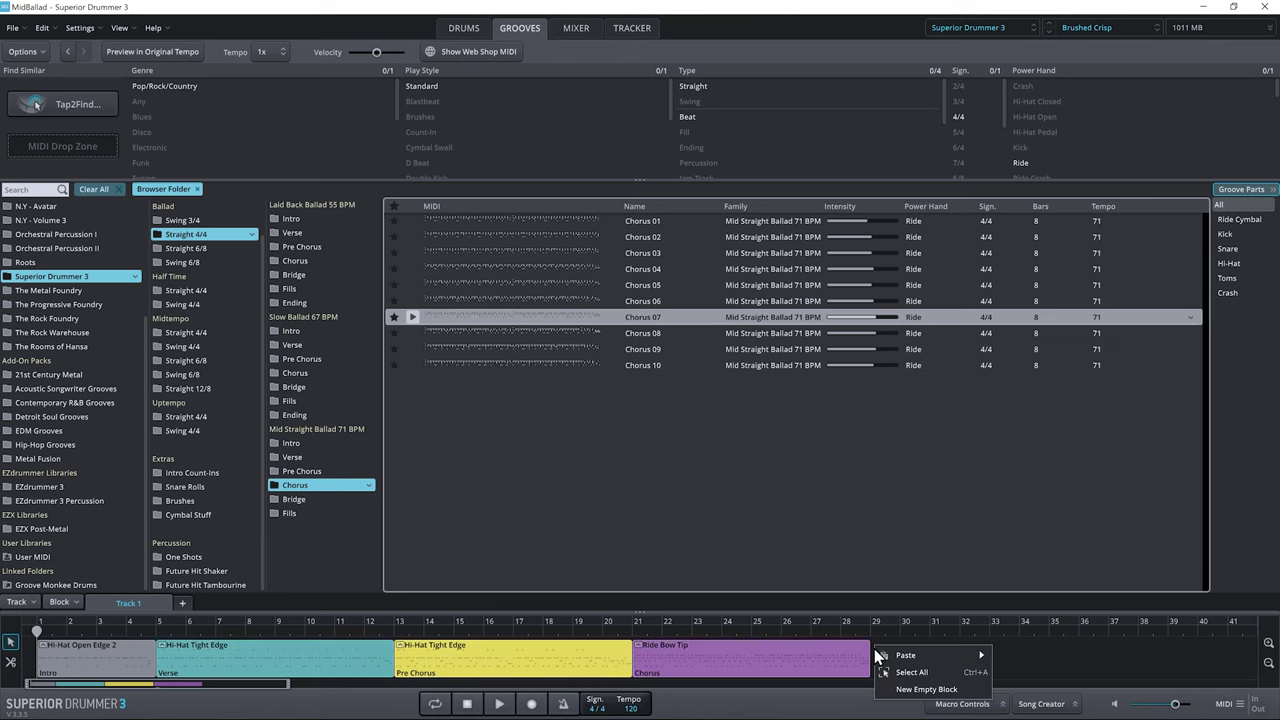
{"action": "mouse_move", "coordinate": [886, 660]}
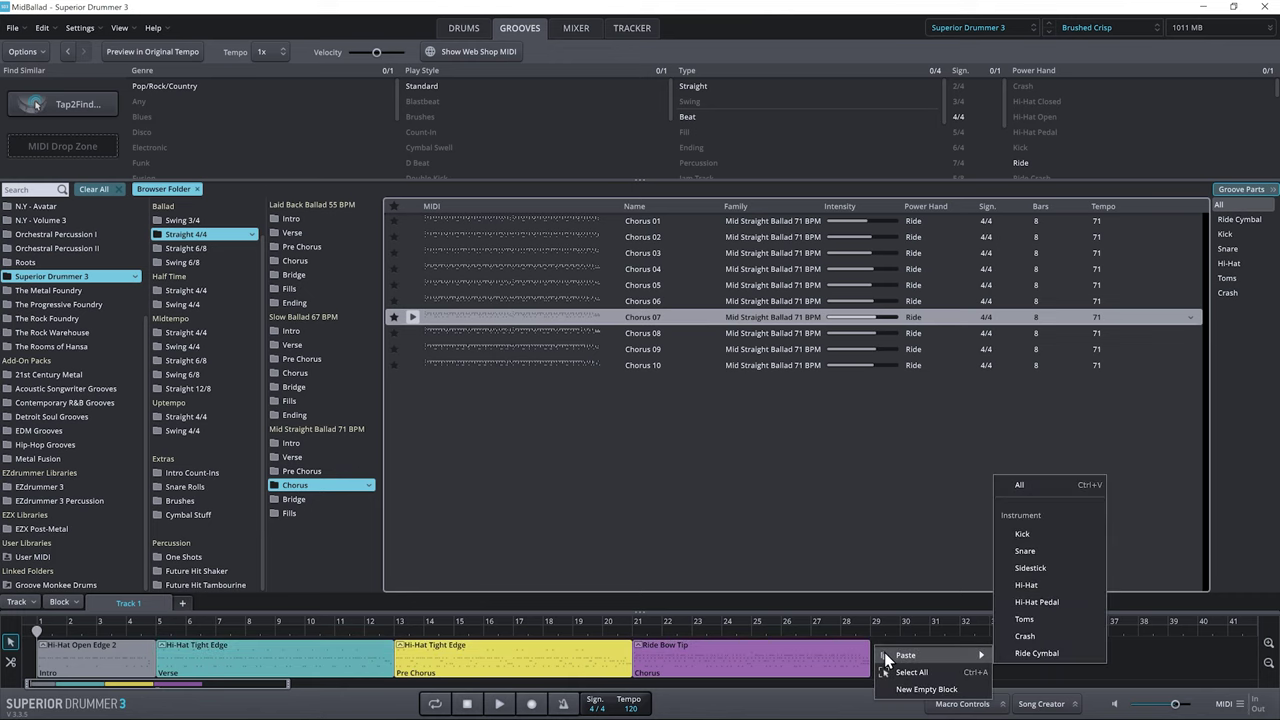
{"action": "left_click", "coordinate": [1030, 486]}
{"action": "left_click_drag", "start_coordinate": [288, 681], "coordinate": [456, 651]}
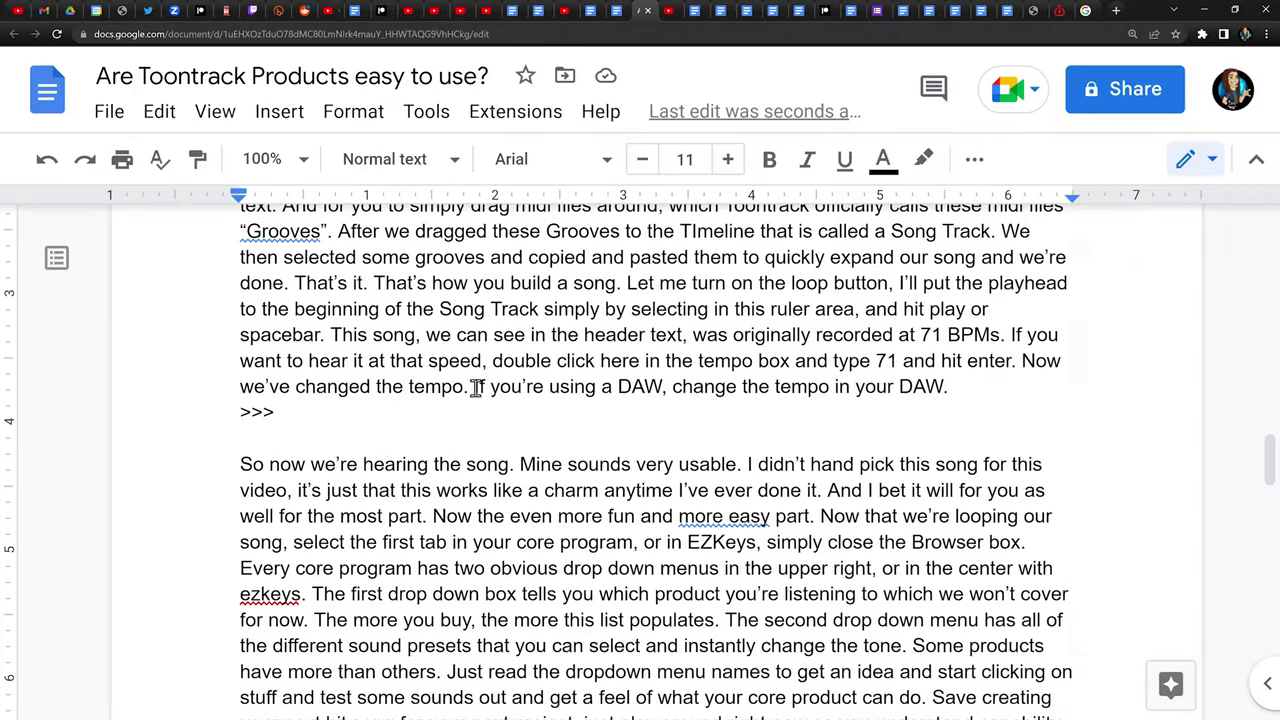
- Copy 'If you're using a DAW, change the tempo in your DAW.' and paste it after the original
{"action": "left_click_drag", "start_coordinate": [474, 387], "coordinate": [948, 390]}
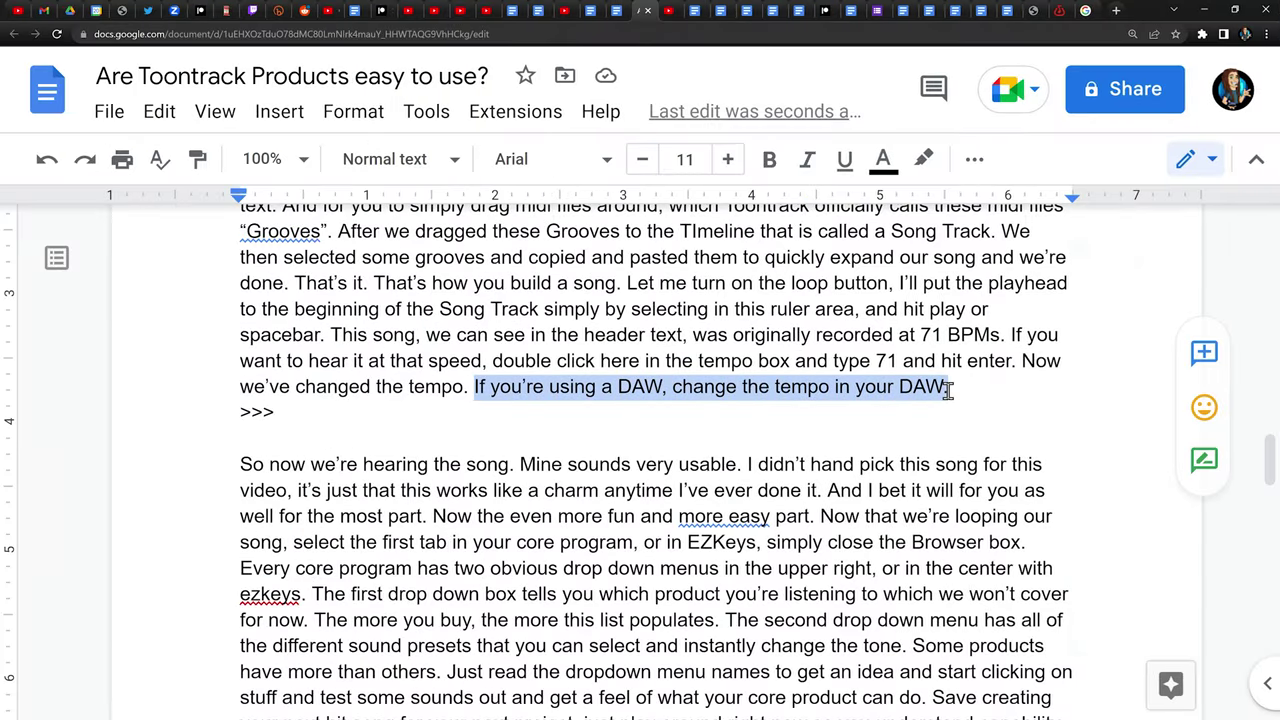
{"action": "right_click", "coordinate": [903, 387]}
{"action": "left_click", "coordinate": [972, 225]}
{"action": "left_click", "coordinate": [981, 387]}
{"action": "right_click", "coordinate": [976, 390]}
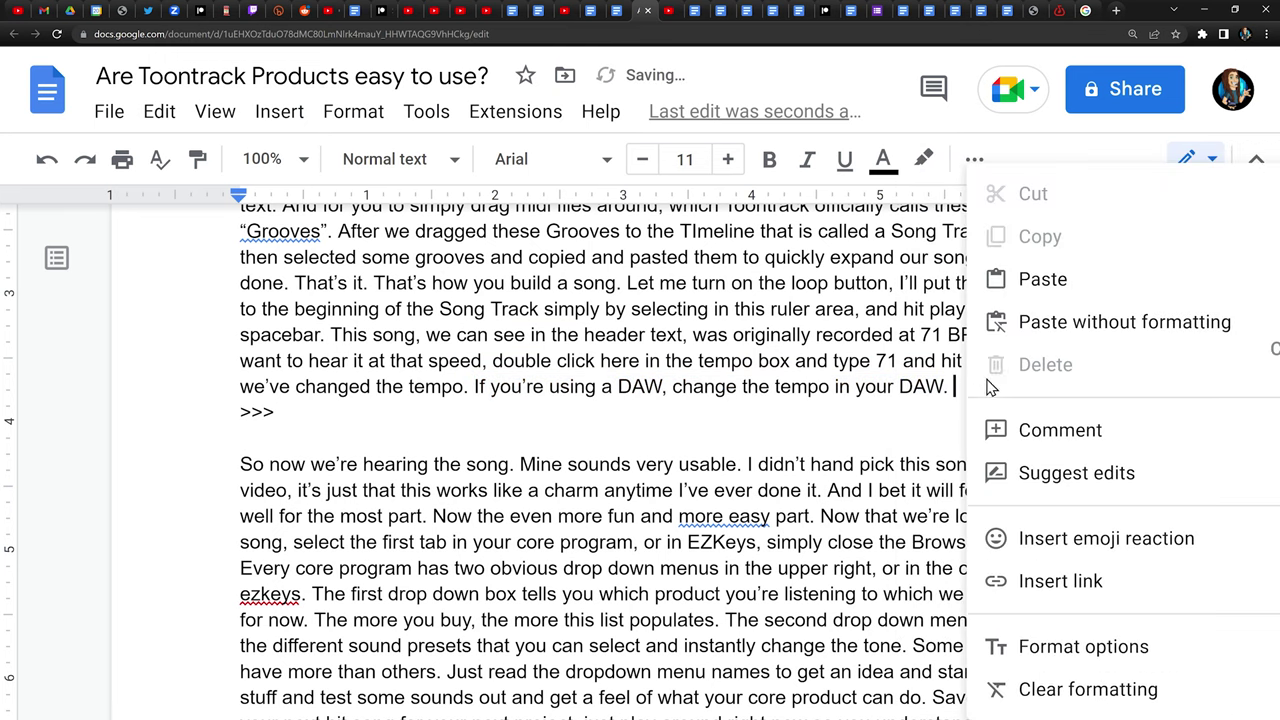
{"action": "left_click", "coordinate": [1040, 280]}
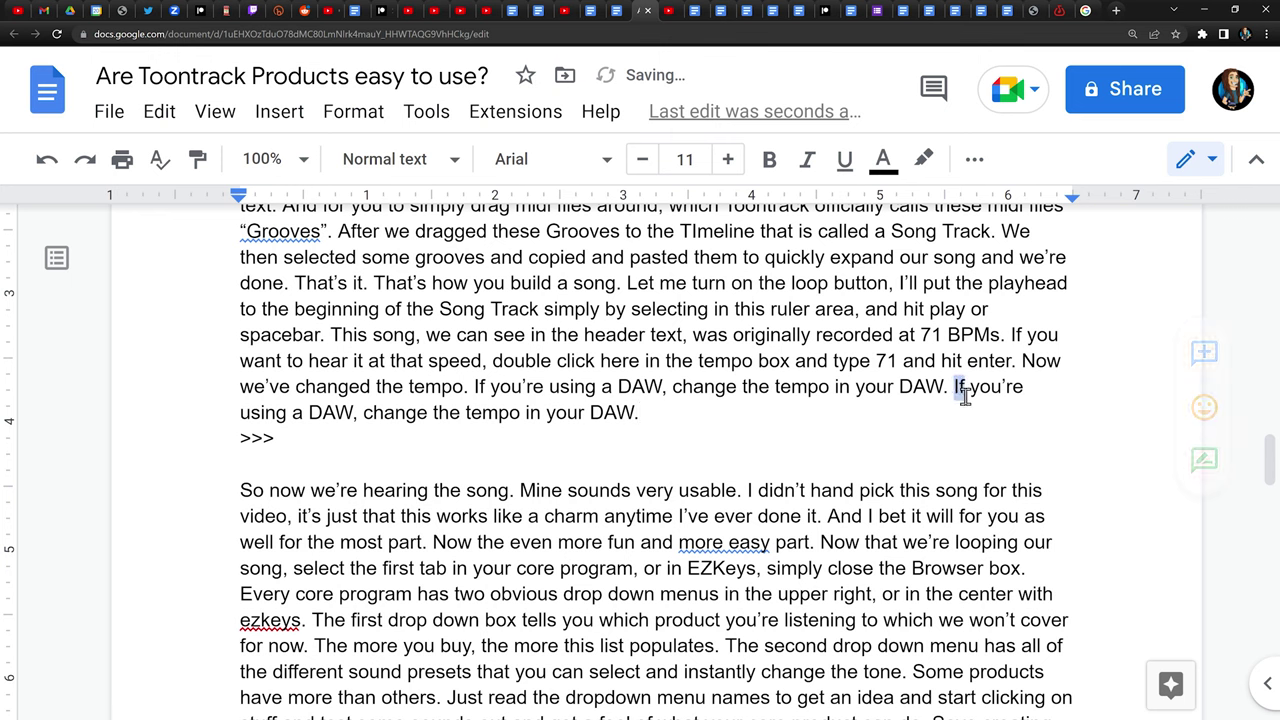
{"action": "left_click_drag", "start_coordinate": [960, 394], "coordinate": [974, 403]}
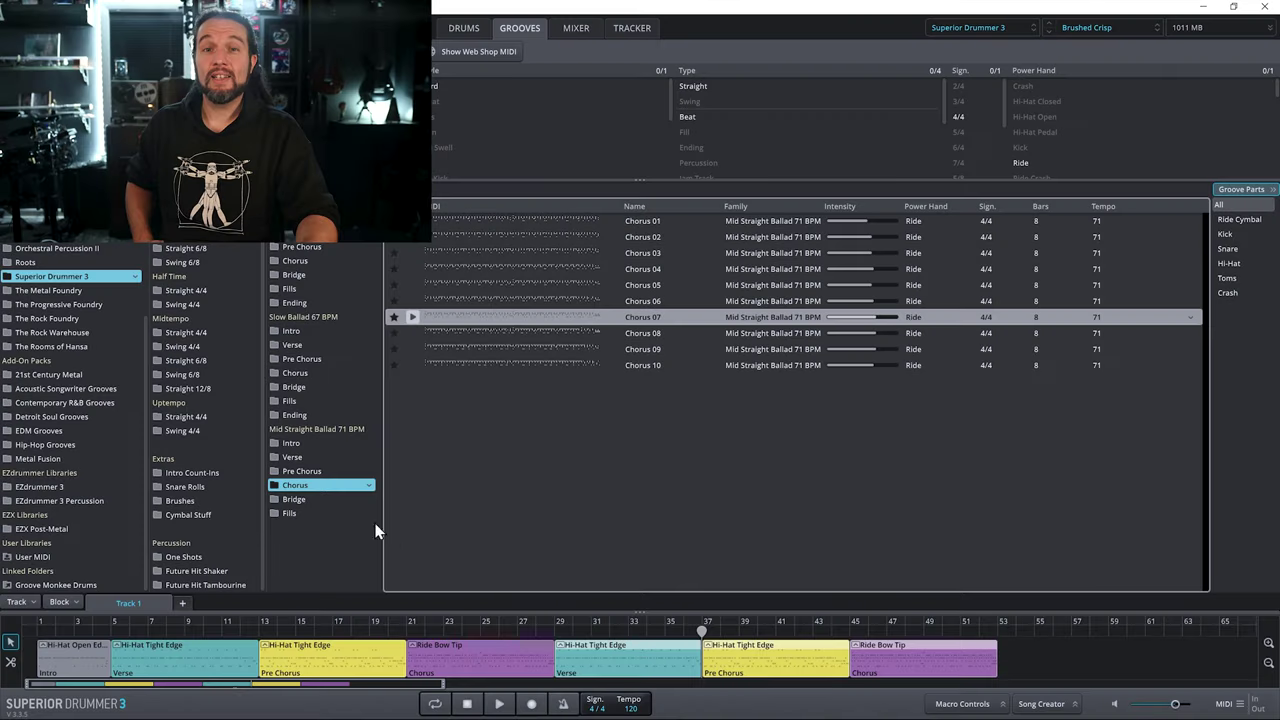
- Add Bridge 02 and Bridge 03 after the second Chorus
{"action": "left_click", "coordinate": [342, 502]}
{"action": "left_click_drag", "start_coordinate": [530, 277], "coordinate": [993, 634]}
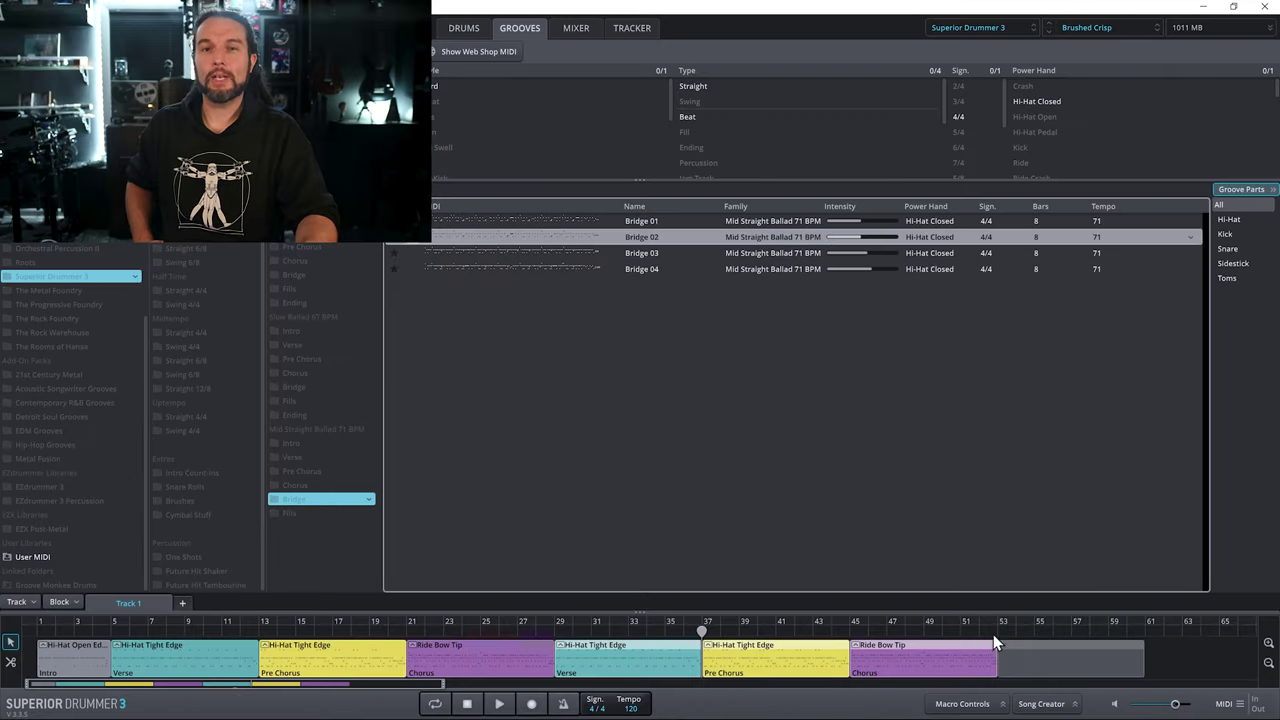
{"action": "left_click_drag", "start_coordinate": [446, 252], "coordinate": [1130, 646]}
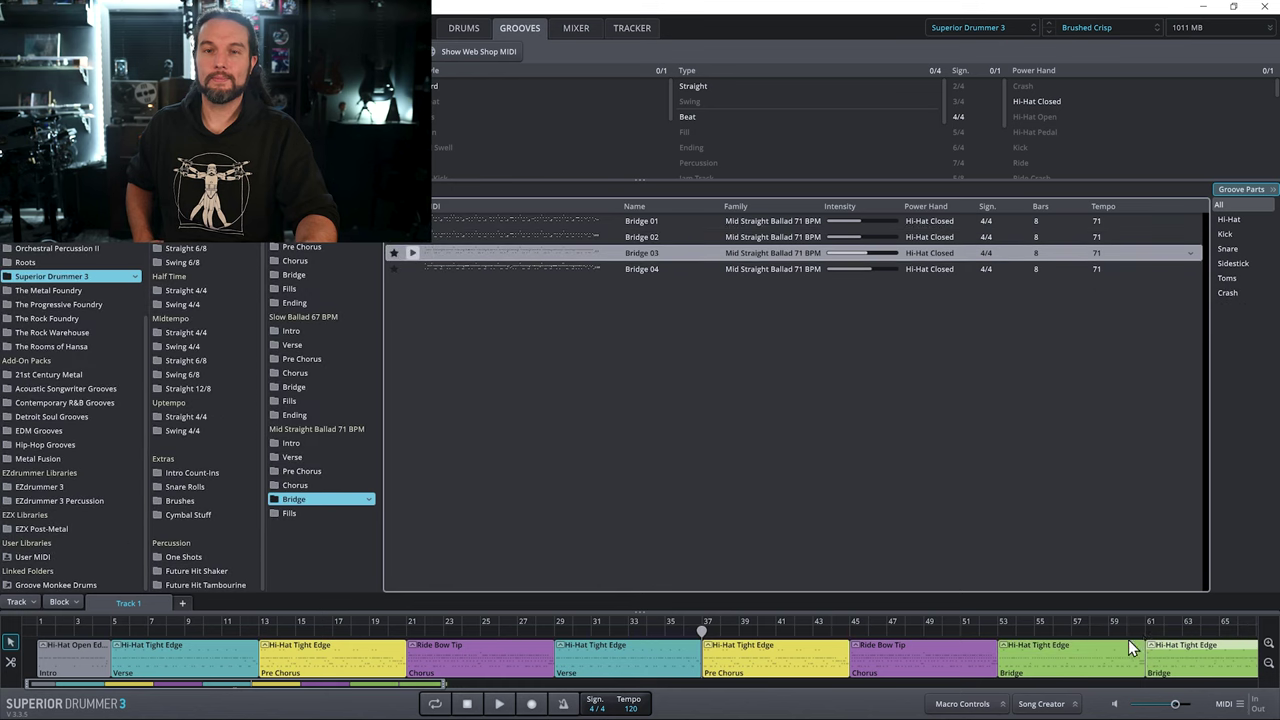
{"action": "left_click_drag", "start_coordinate": [445, 683], "coordinate": [622, 695]}
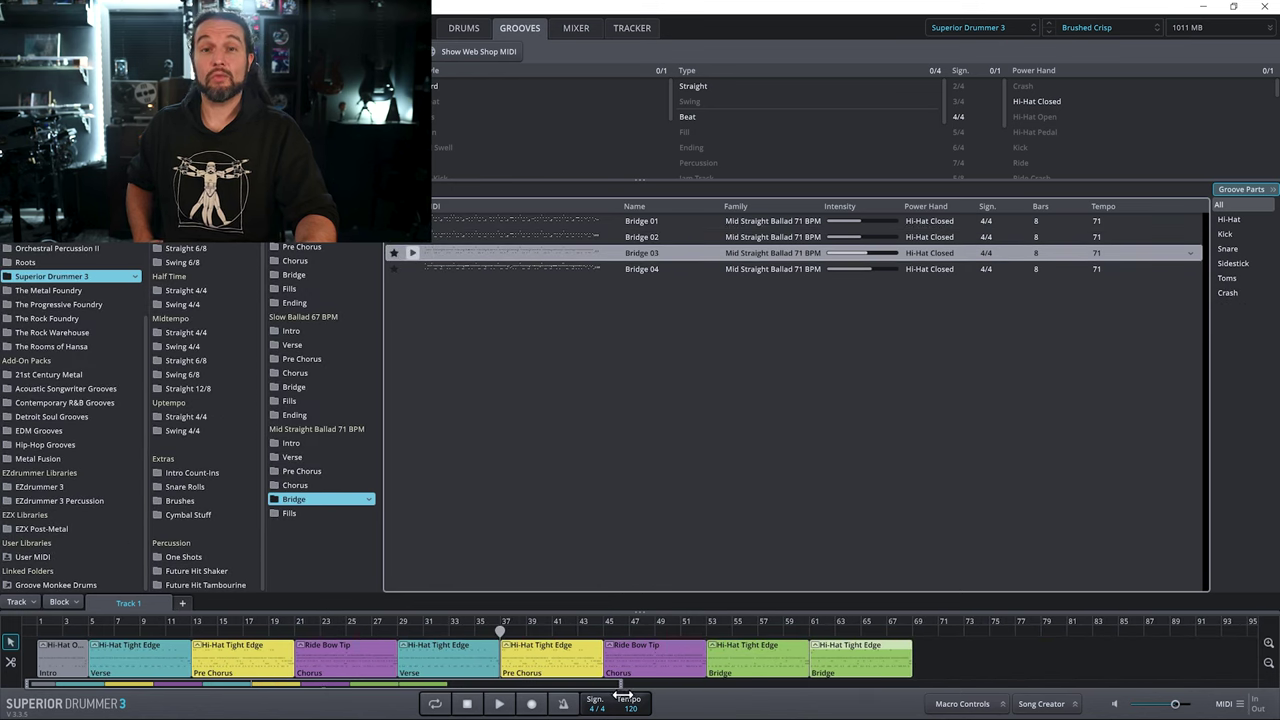
- Paste another Verse, Pre Chorus and Chorus after the bridges, extending the song to bar 92
{"action": "right_click", "coordinate": [918, 660]}
{"action": "mouse_move", "coordinate": [1000, 674]}
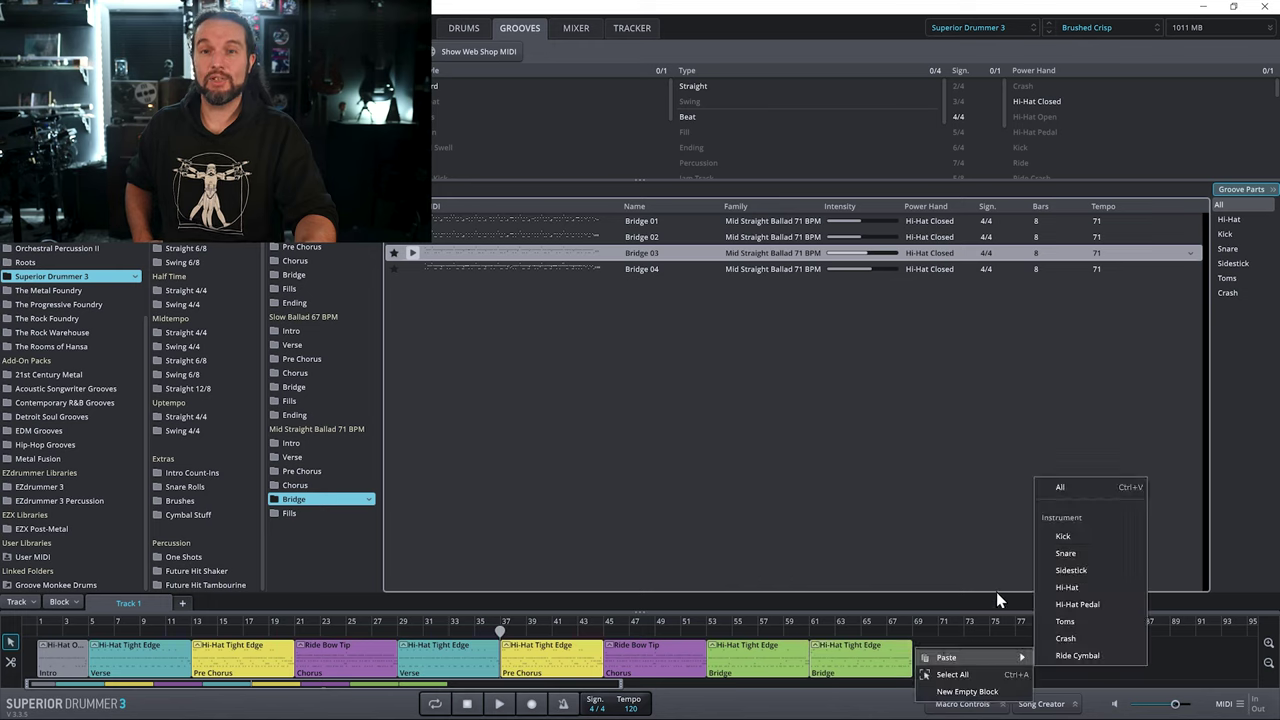
{"action": "left_click", "coordinate": [1056, 488]}
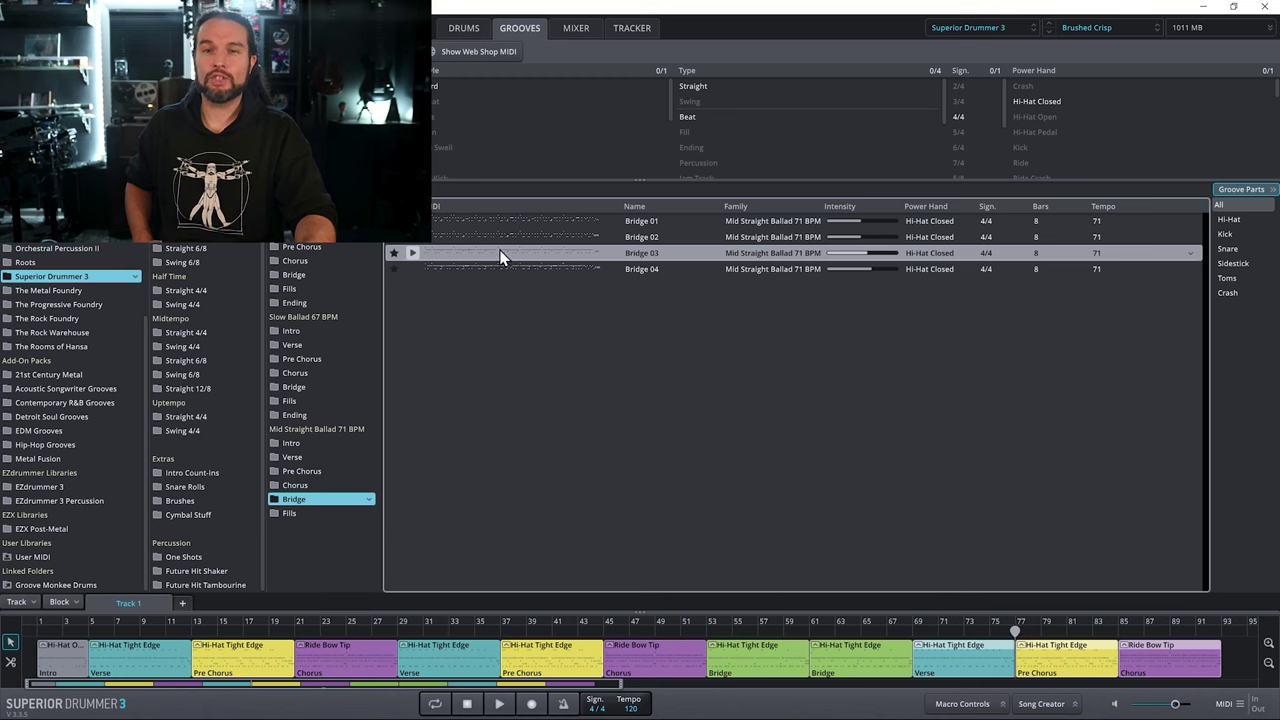
{"action": "left_click_drag", "start_coordinate": [502, 257], "coordinate": [442, 249]}
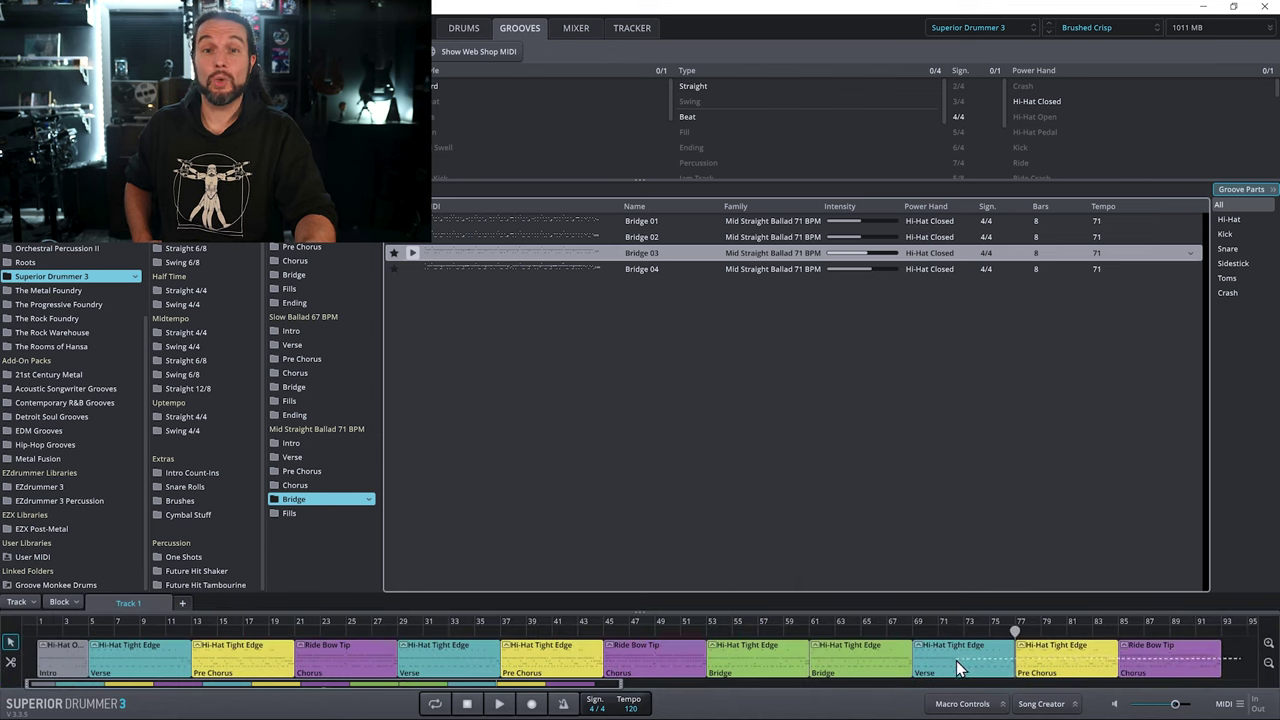
{"action": "right_click", "coordinate": [957, 661]}
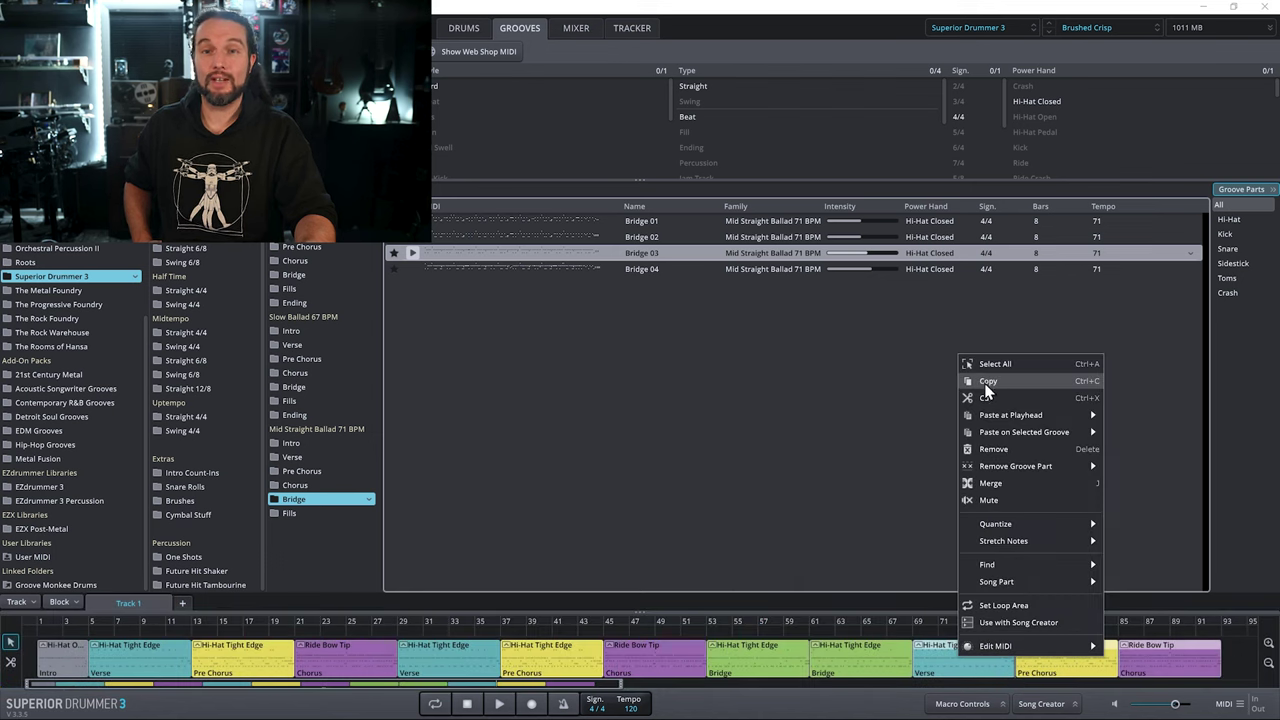
{"action": "left_click", "coordinate": [860, 537]}
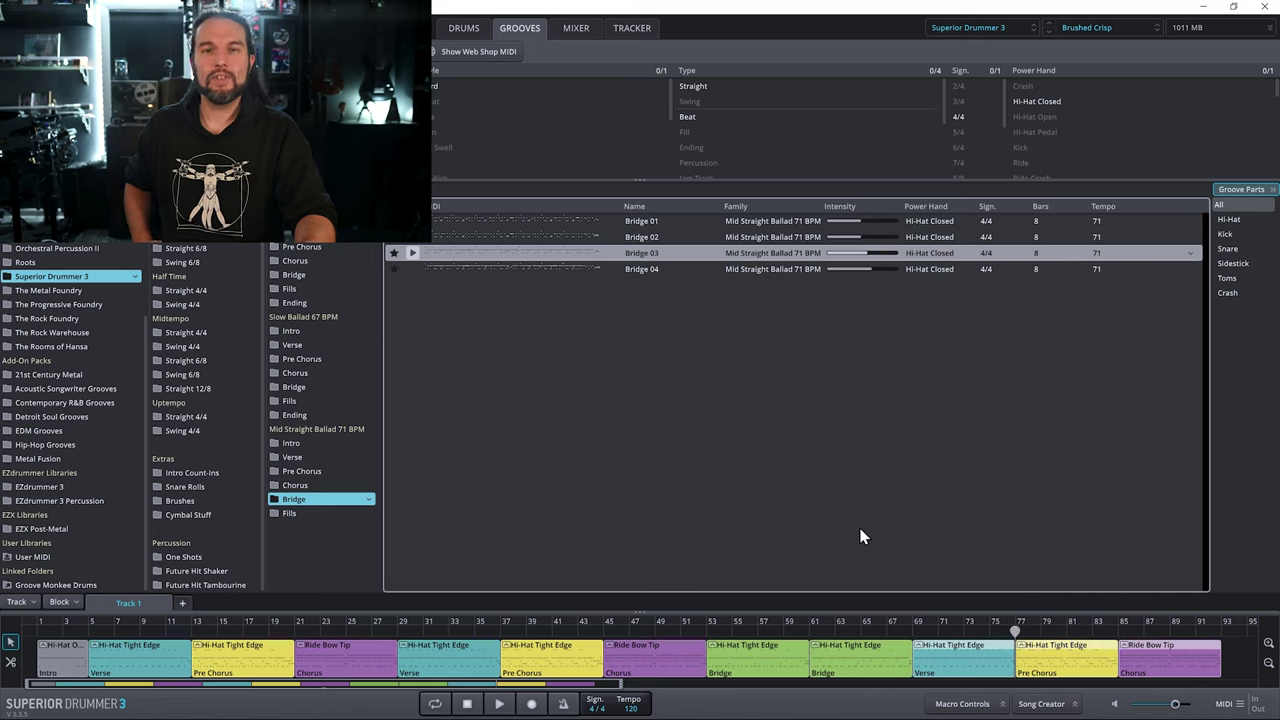
- Loop the whole song and play it back from bar 1 at tempo 120
{"action": "left_click", "coordinate": [435, 704]}
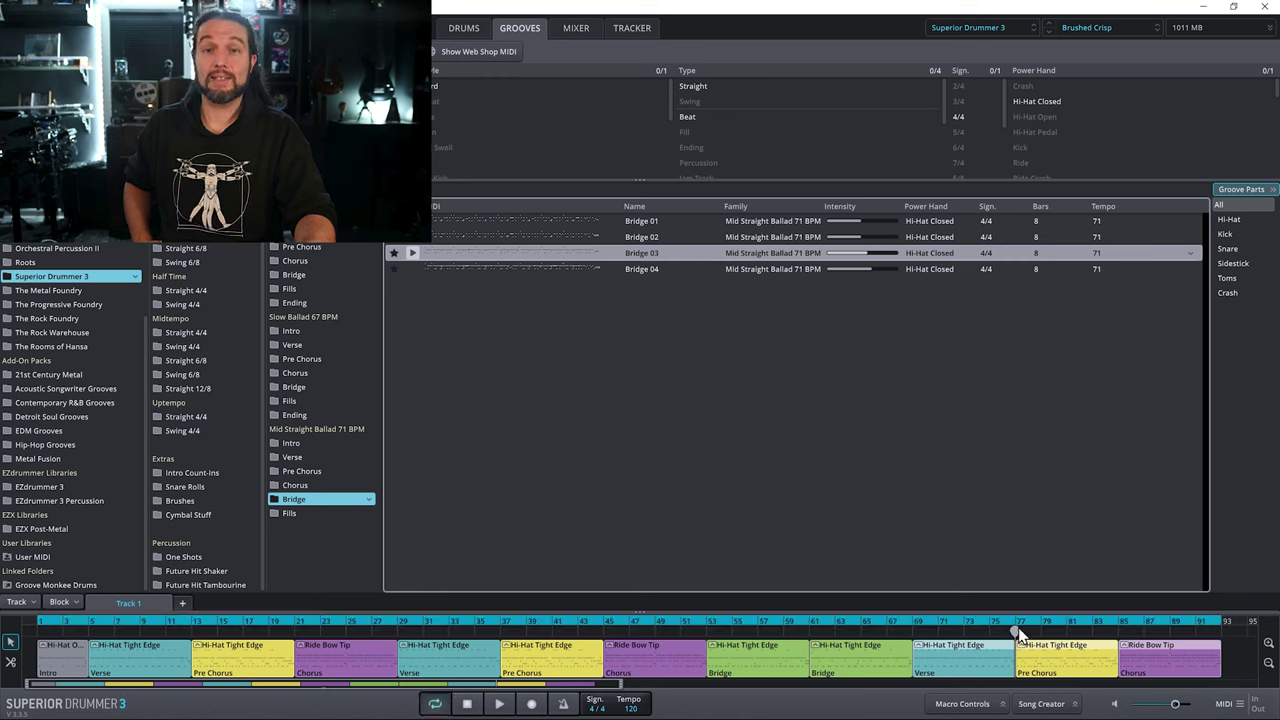
{"action": "left_click", "coordinate": [456, 627]}
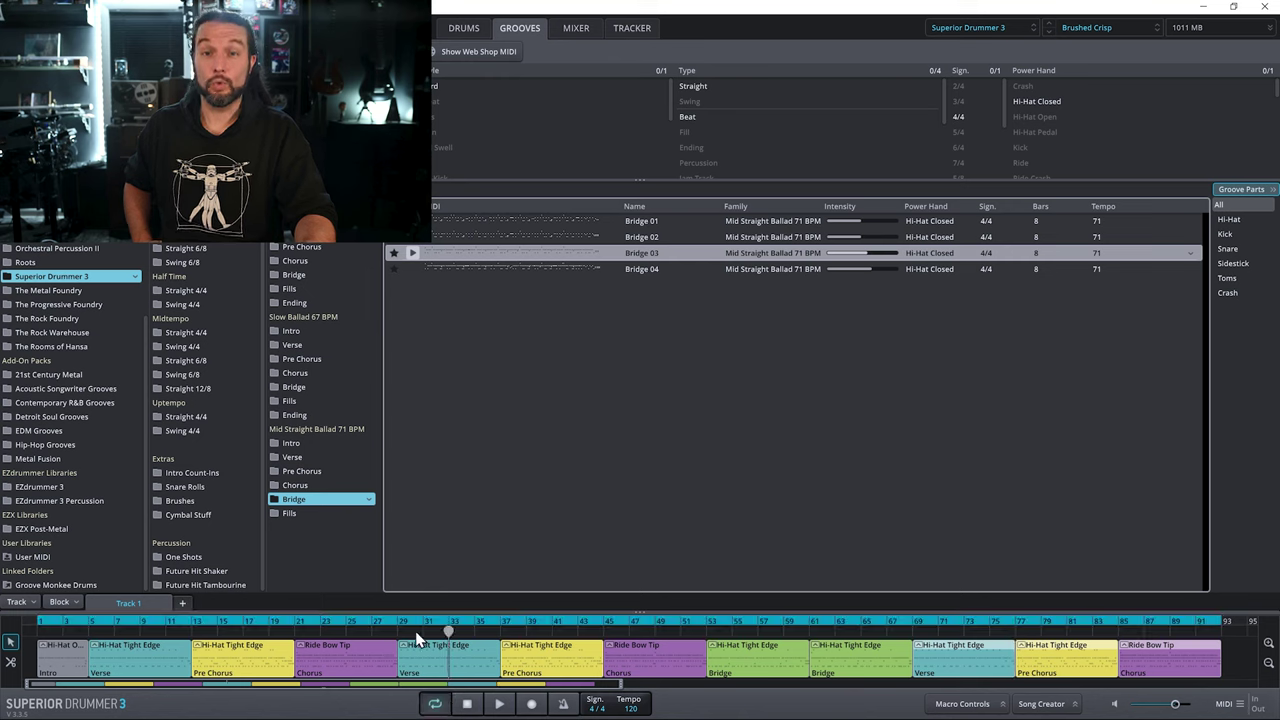
{"action": "left_click", "coordinate": [245, 630]}
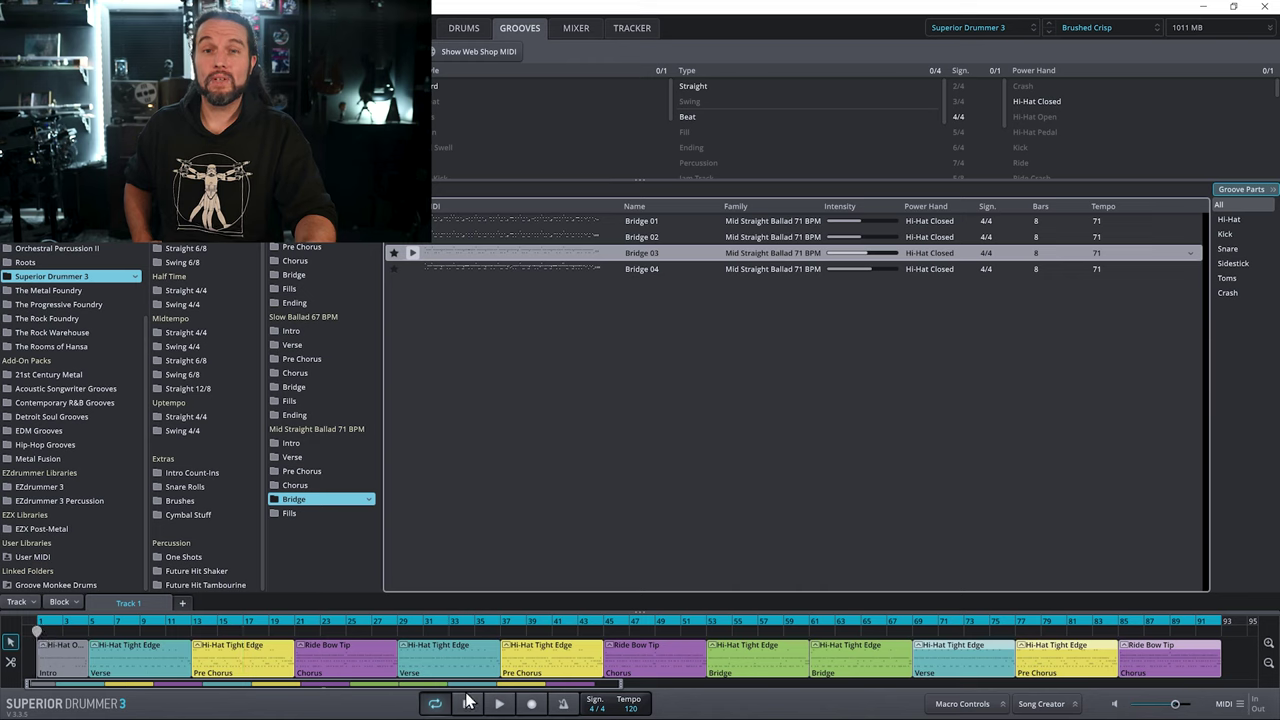
{"action": "left_click", "coordinate": [498, 706]}
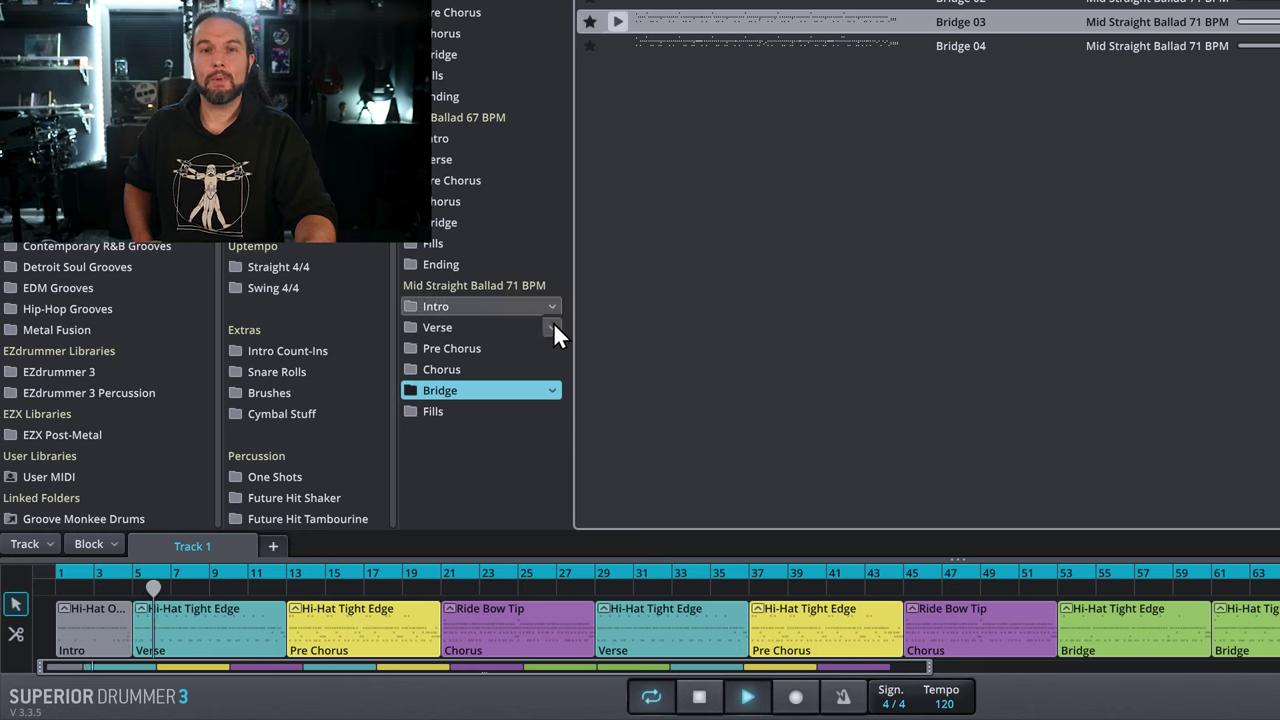
- Change the Superior Drummer 3 song tempo from 120 to 71 BPM
{"action": "double_click", "coordinate": [944, 704]}
{"action": "type", "text": "71"}
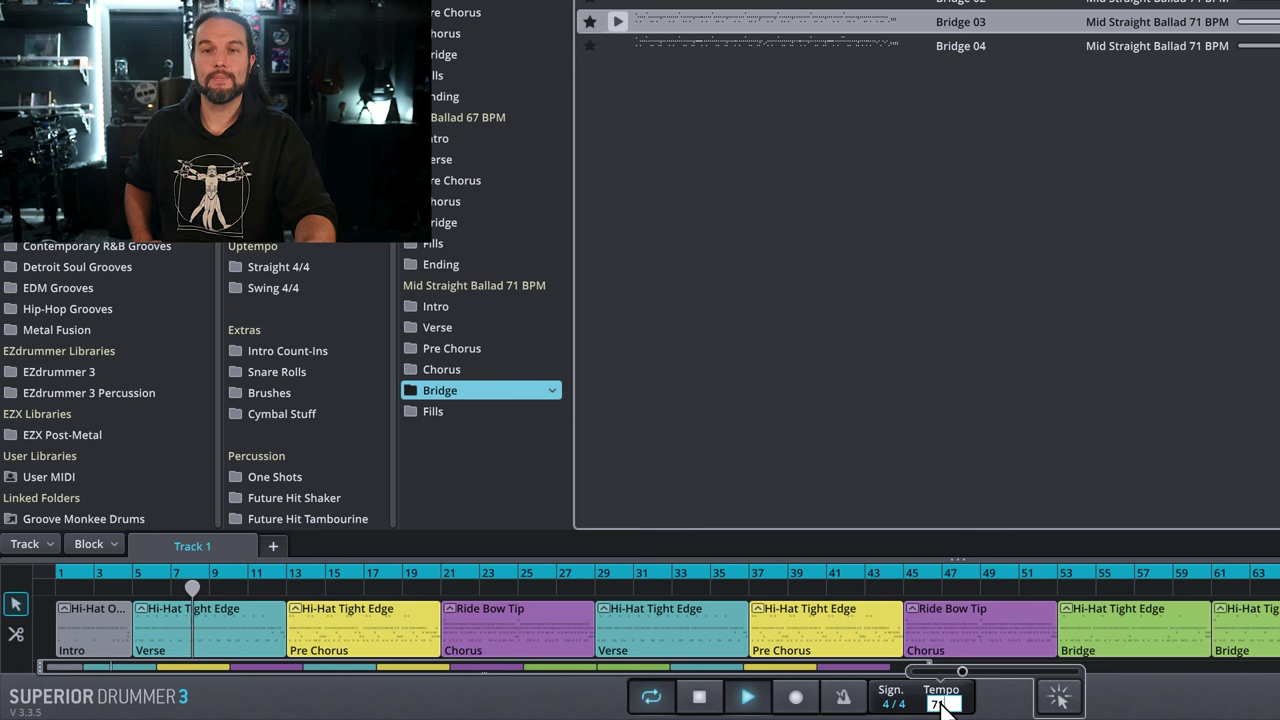
{"action": "key", "text": "Return"}
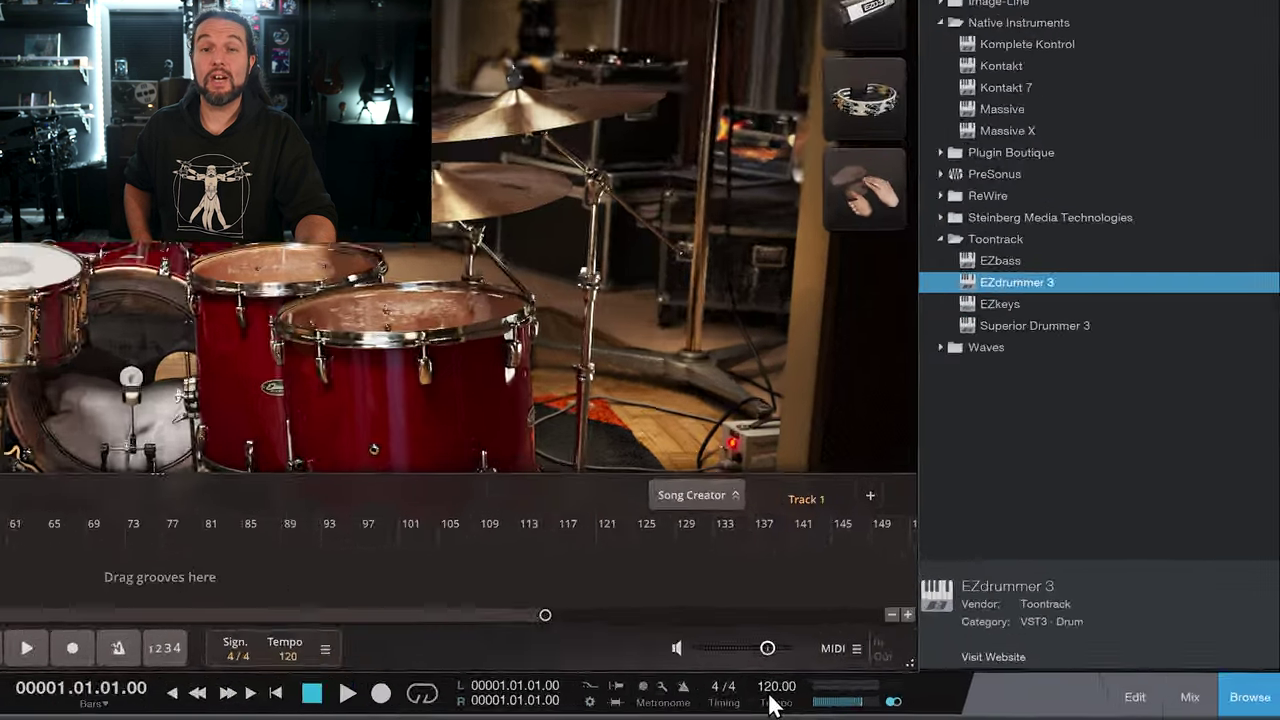
- Enter 71 BPM as the Studio One project tempo
{"action": "double_click", "coordinate": [936, 699]}
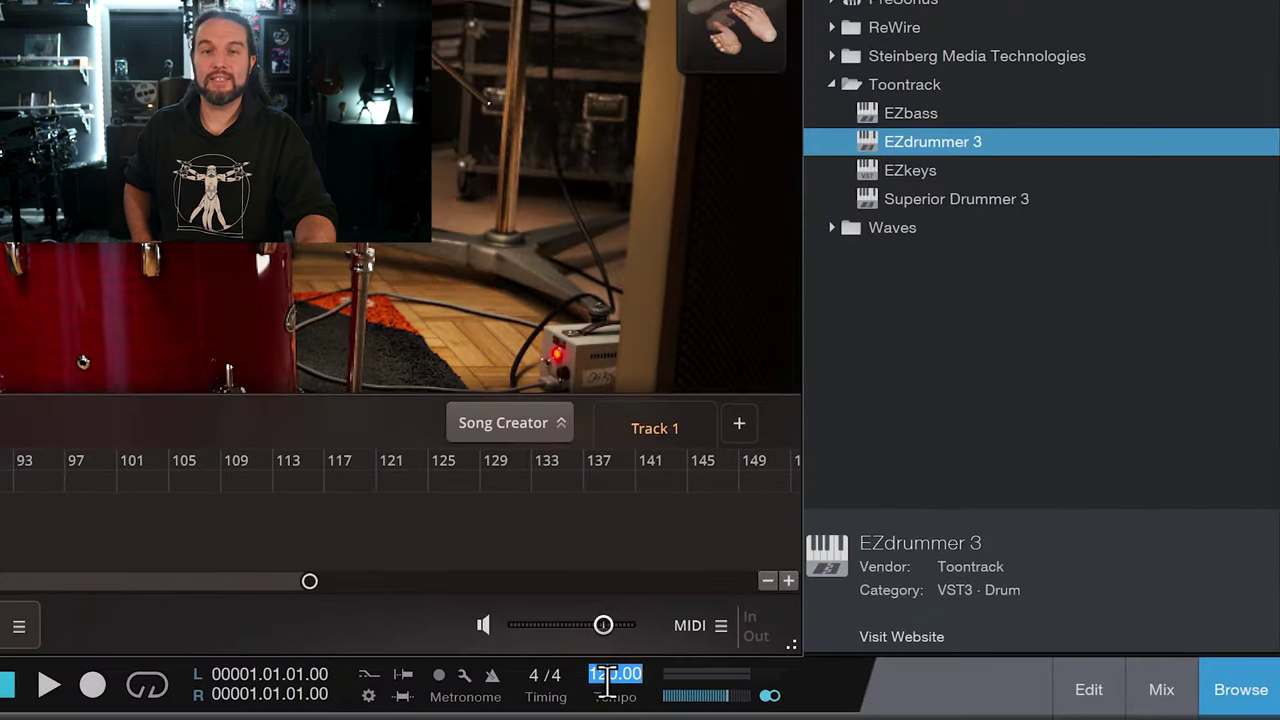
{"action": "type", "text": "71"}
{"action": "key", "text": "Return"}
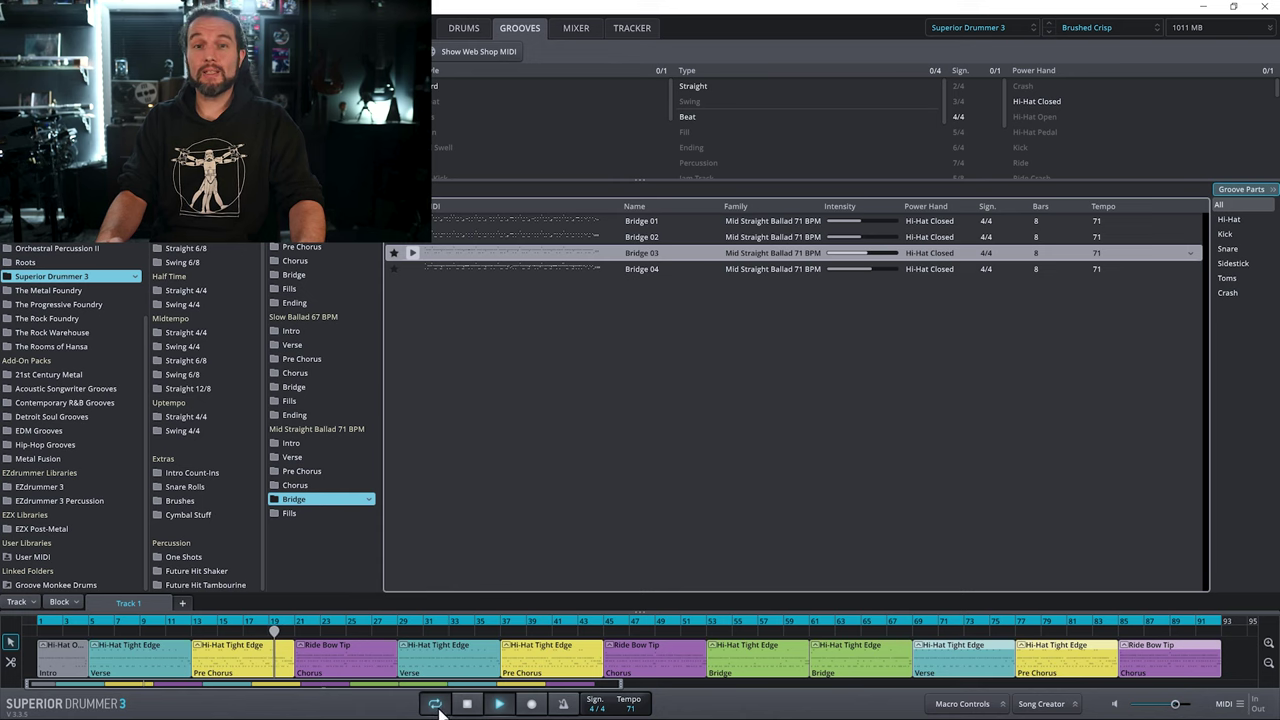
- Show the Drums page with the full Core kit and dismiss the groove browser
{"action": "left_click", "coordinate": [466, 32]}
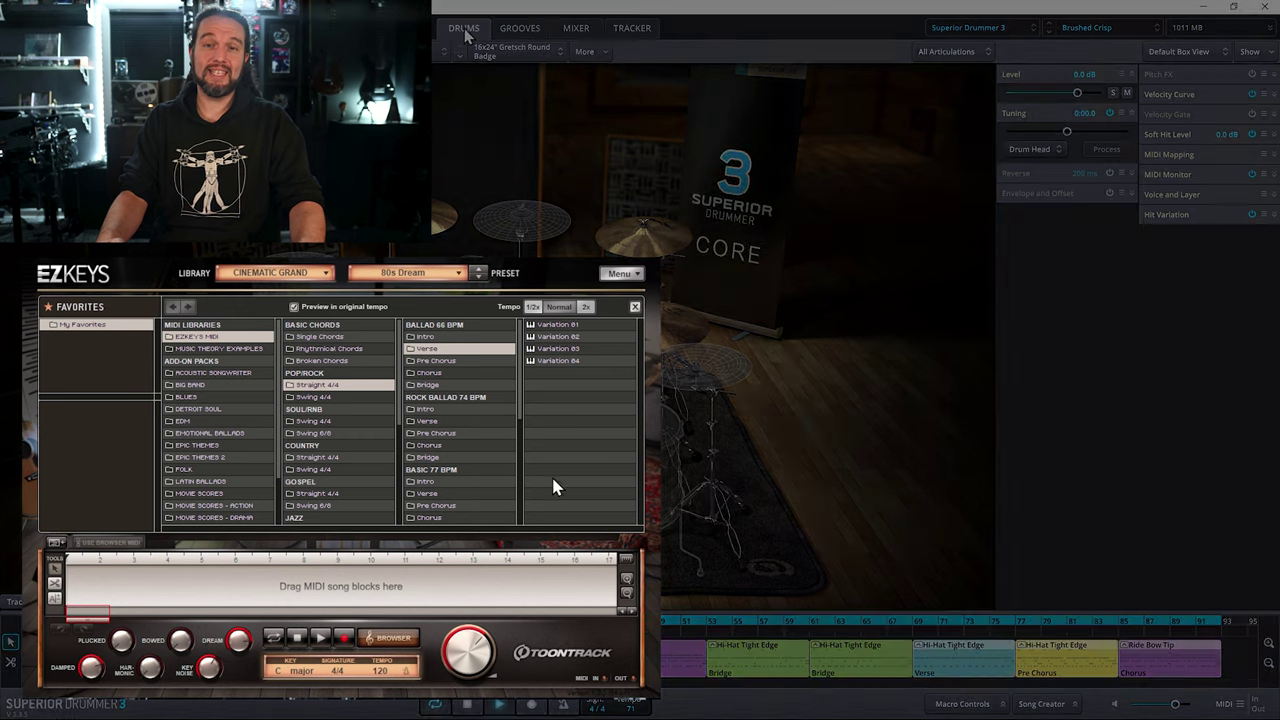
{"action": "left_click", "coordinate": [635, 308]}
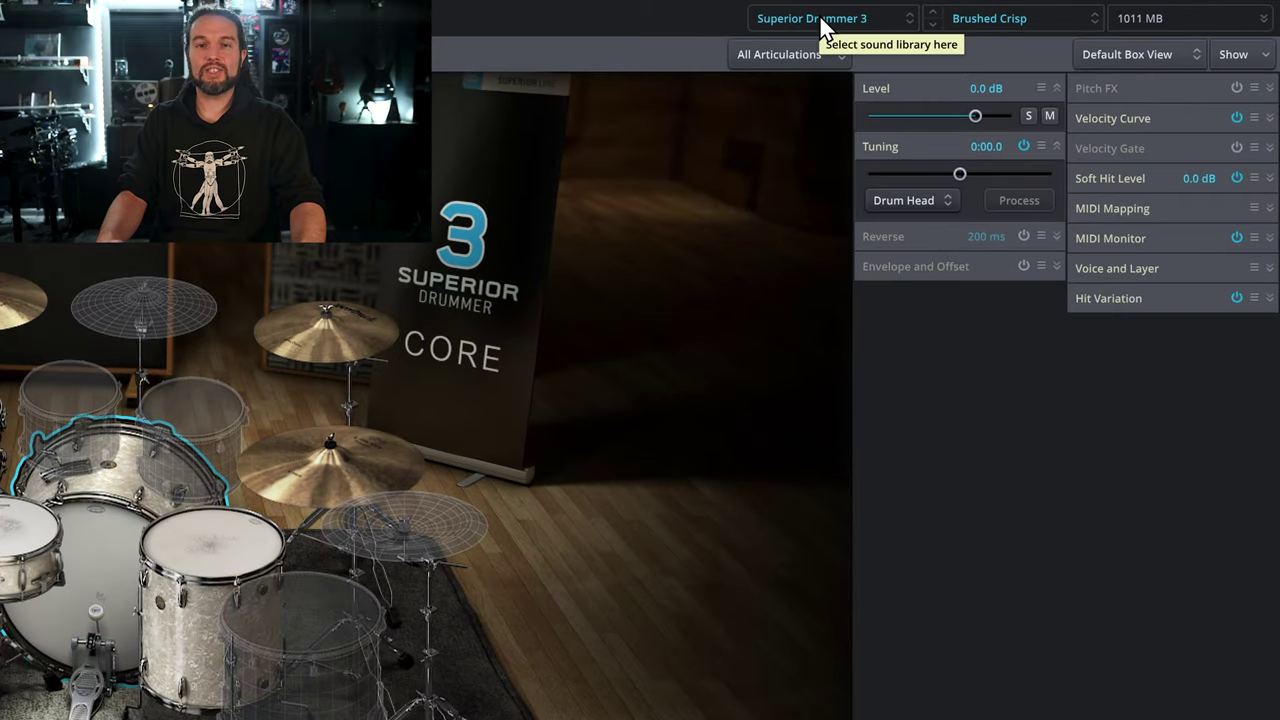
- Check the sound library list without changing it, then load the Pearl Default kit preset
{"action": "left_click", "coordinate": [819, 14]}
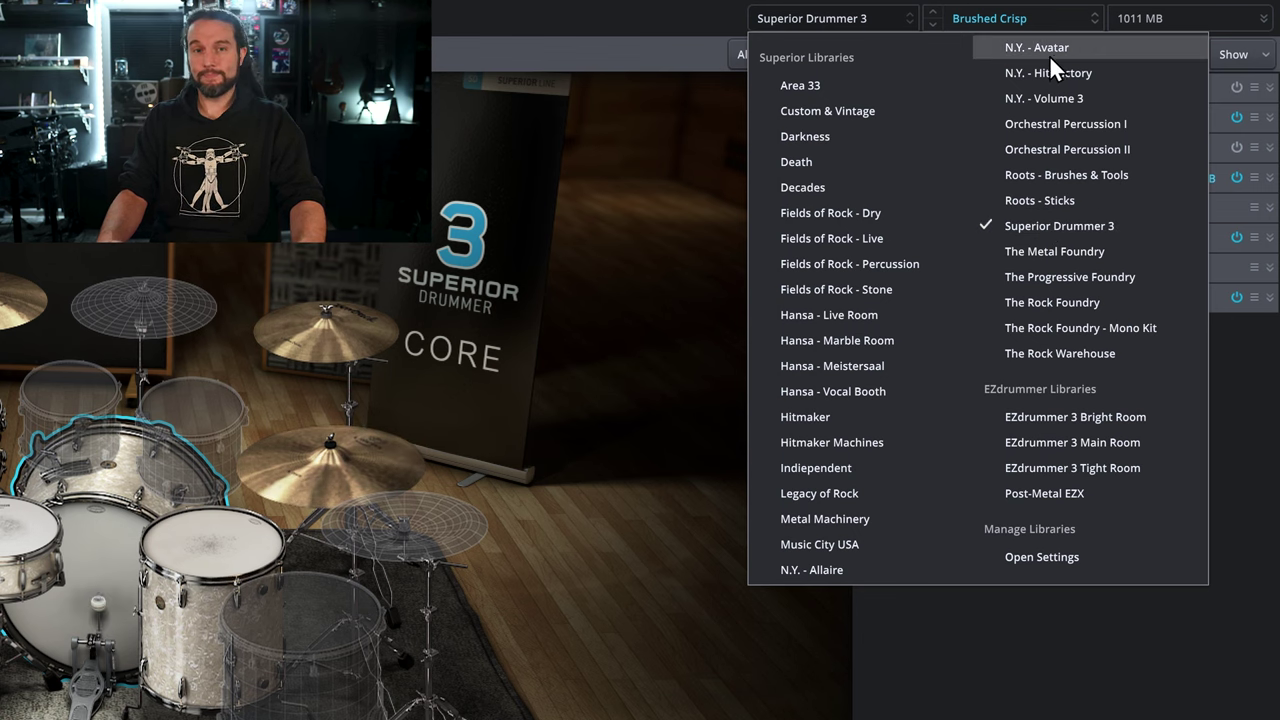
{"action": "left_click", "coordinate": [651, 32]}
{"action": "left_click", "coordinate": [989, 18]}
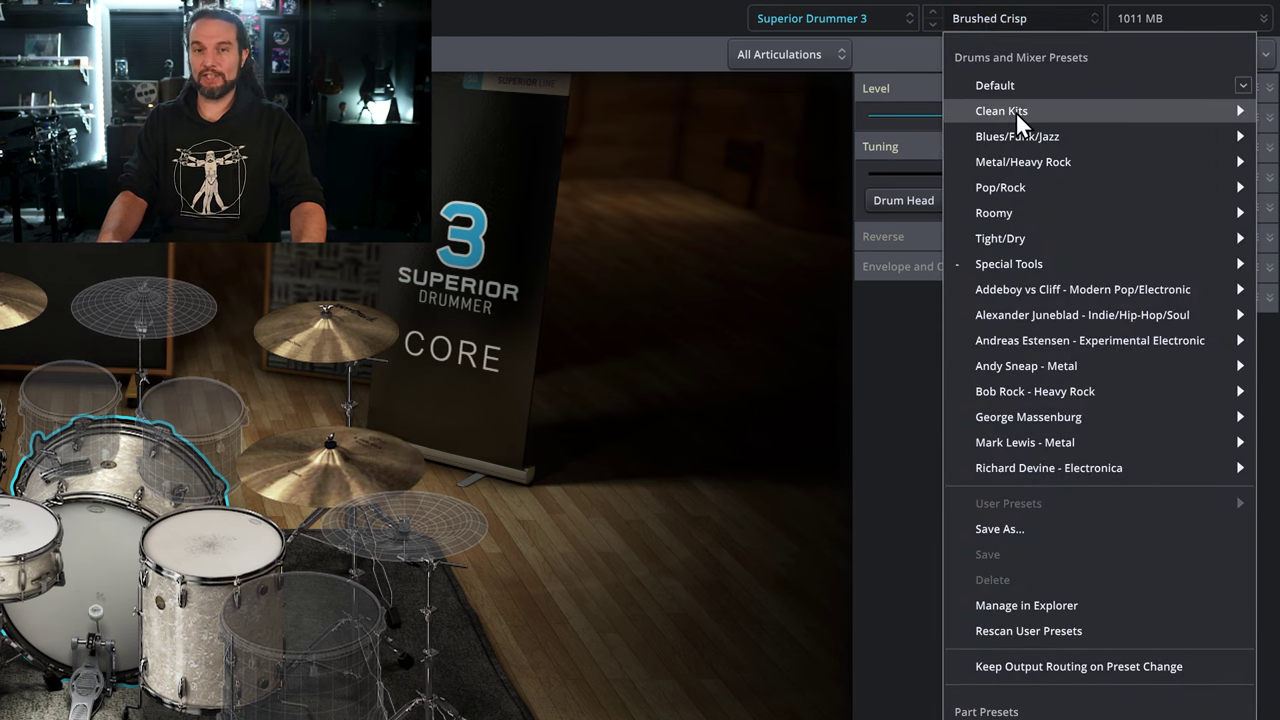
{"action": "mouse_move", "coordinate": [1015, 111]}
{"action": "left_click", "coordinate": [836, 212]}
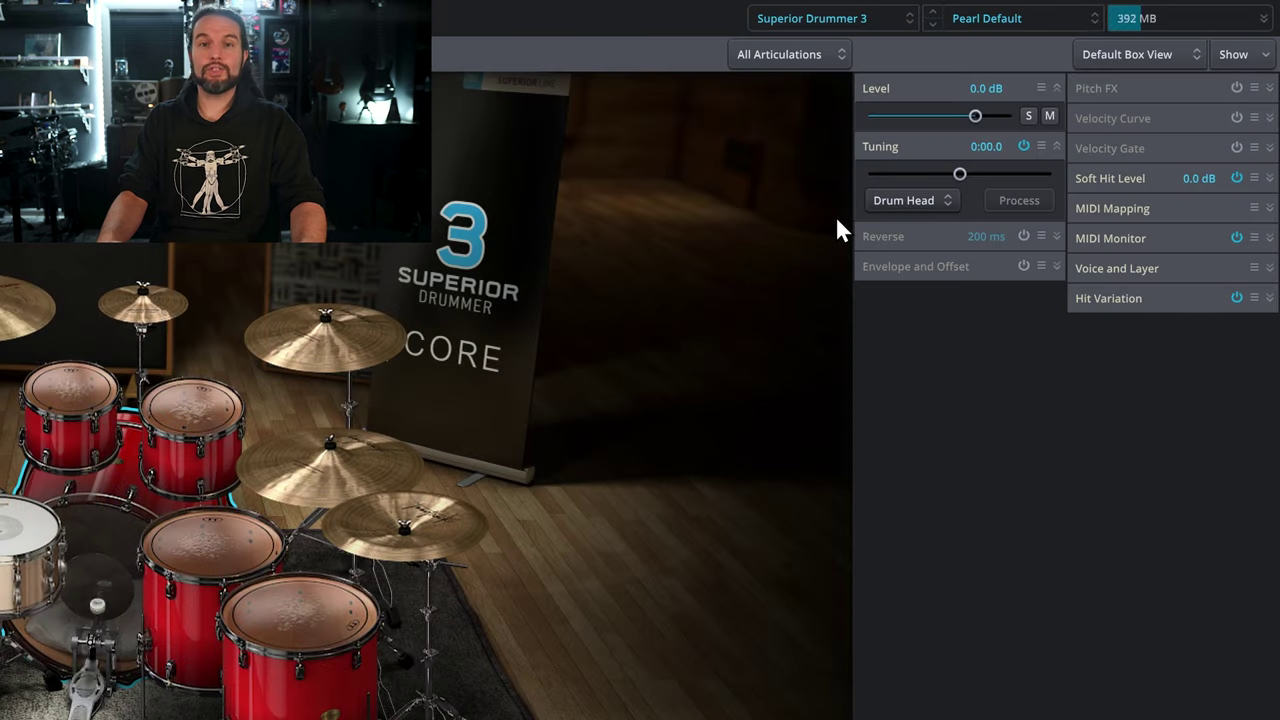
- Switch the kit to Andy Sneap Kit 1 from the Andy Sneap - Metal presets
{"action": "left_click", "coordinate": [974, 18]}
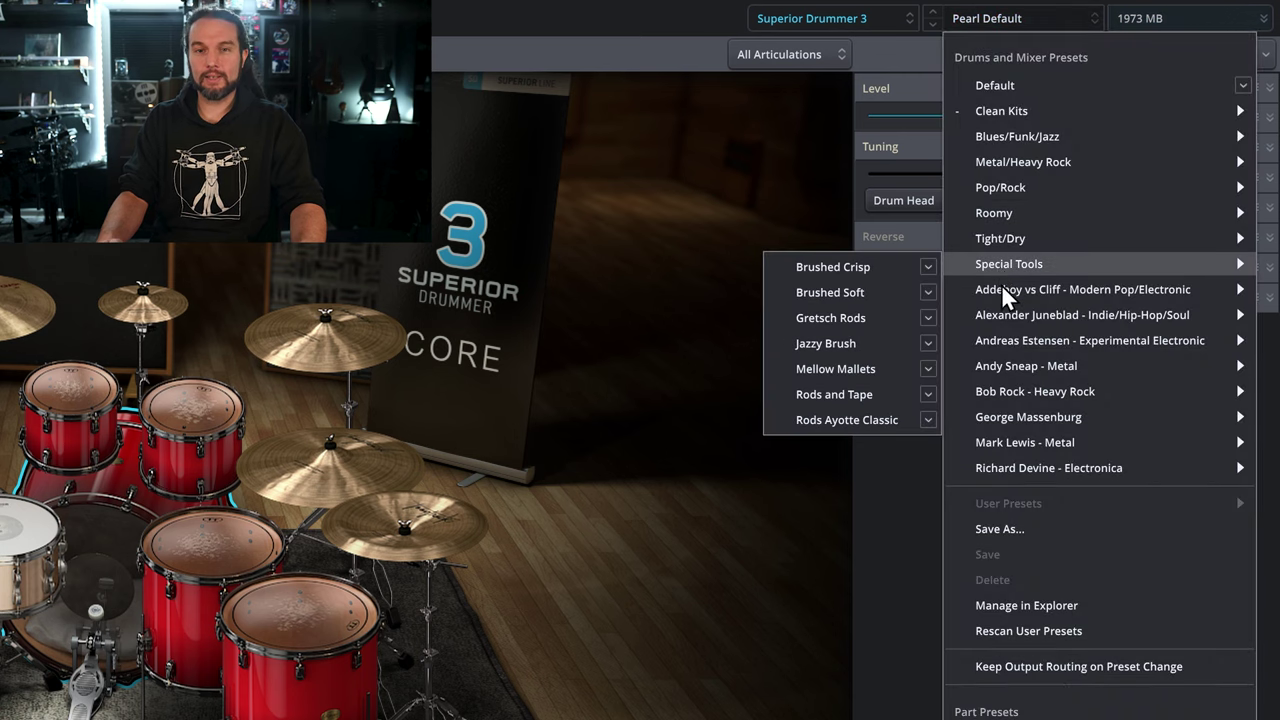
{"action": "mouse_move", "coordinate": [1014, 364]}
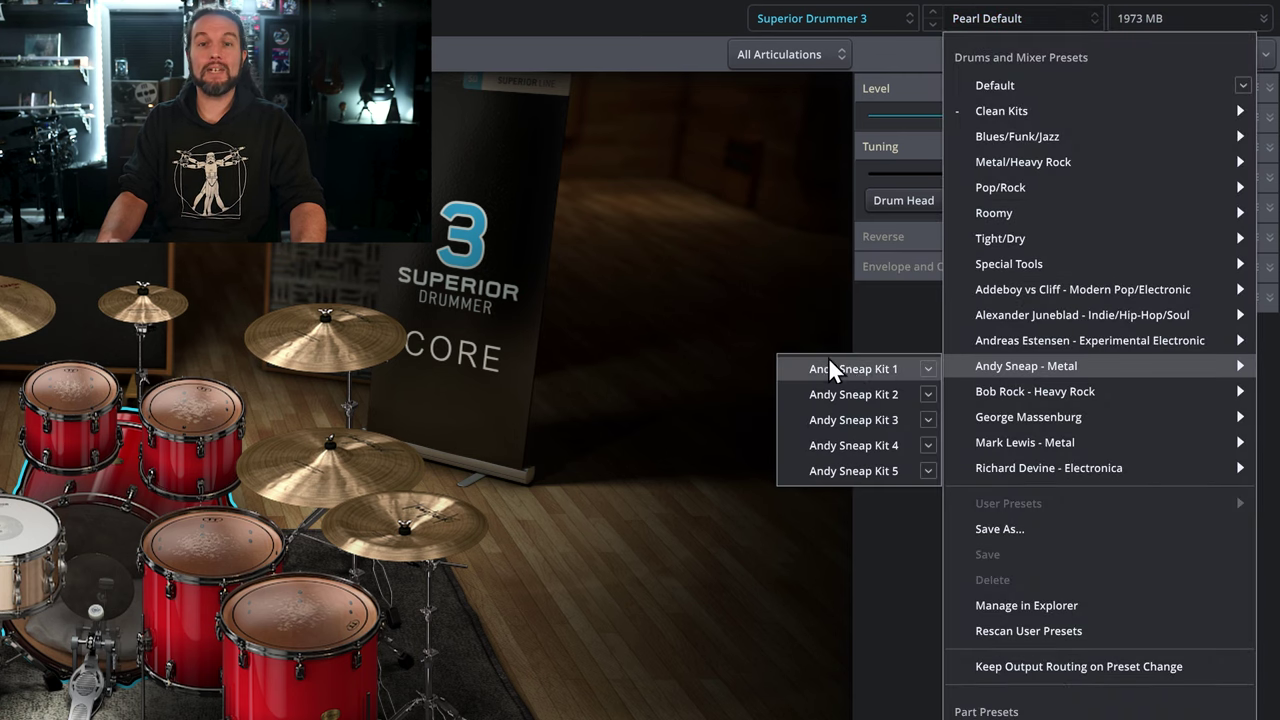
{"action": "left_click", "coordinate": [860, 369]}
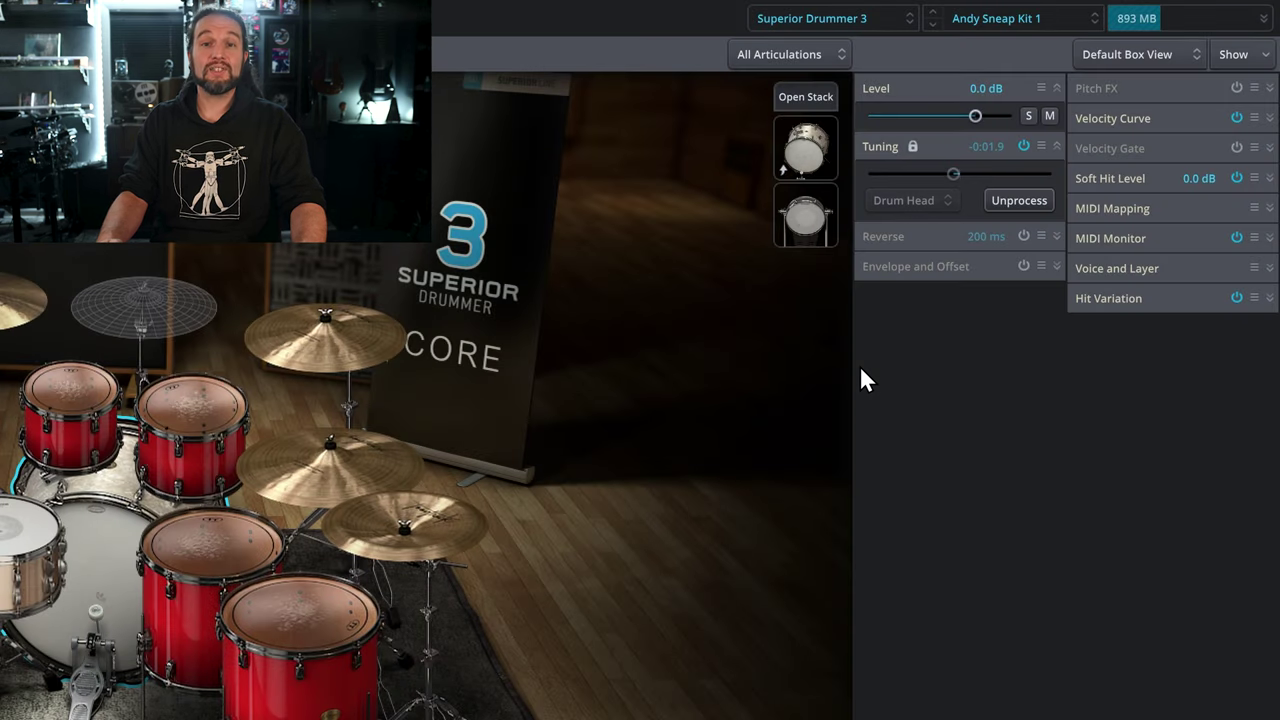
- Try the Rock Kit 1 preset from Bob Rock - Heavy Rock
{"action": "left_click", "coordinate": [973, 17]}
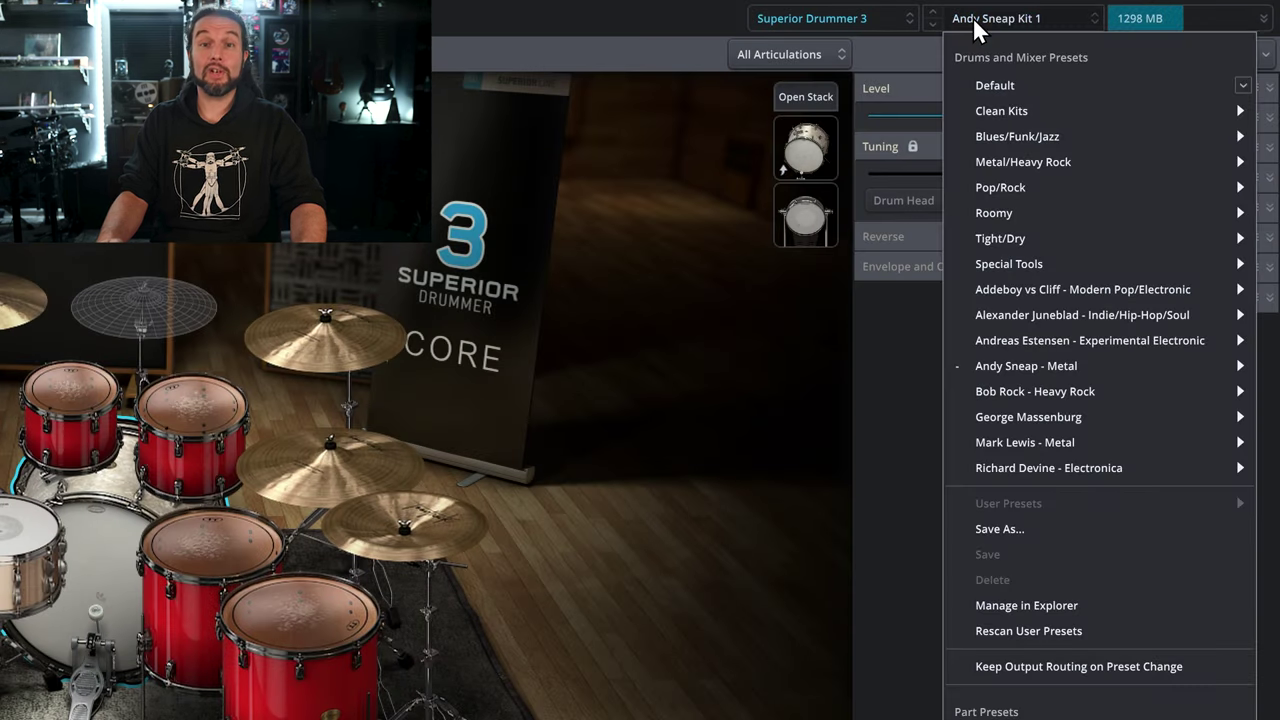
{"action": "mouse_move", "coordinate": [1005, 393]}
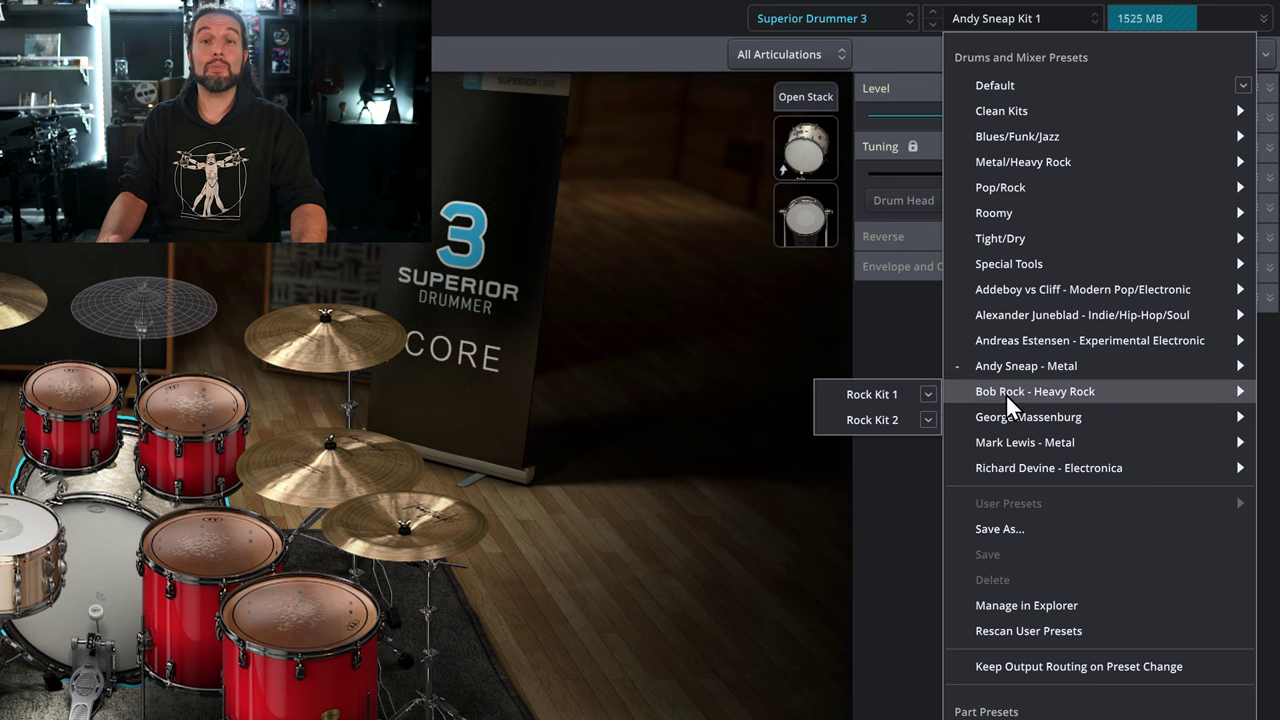
{"action": "left_click", "coordinate": [894, 393]}
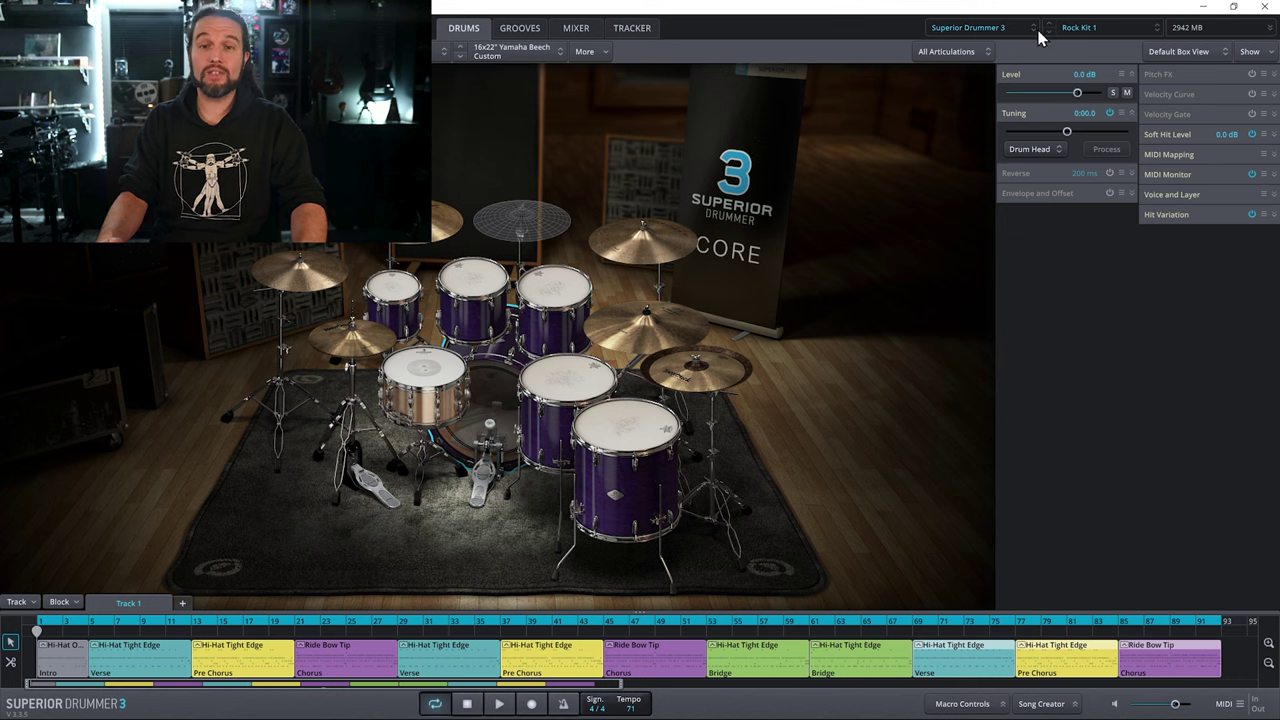
- Settle on the Atlanta Plate kit preset and bring up the song track options
{"action": "left_click", "coordinate": [1072, 30]}
{"action": "mouse_move", "coordinate": [1085, 124]}
{"action": "left_click", "coordinate": [1016, 126]}
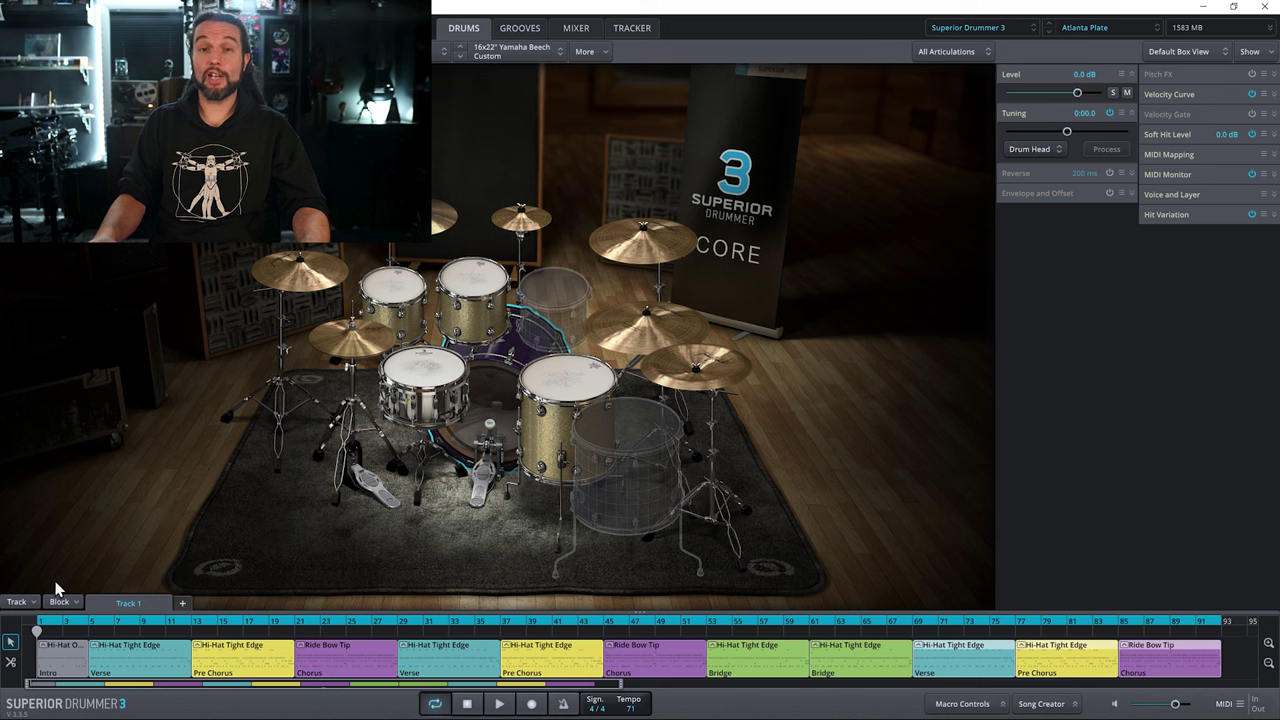
{"action": "left_click", "coordinate": [17, 602]}
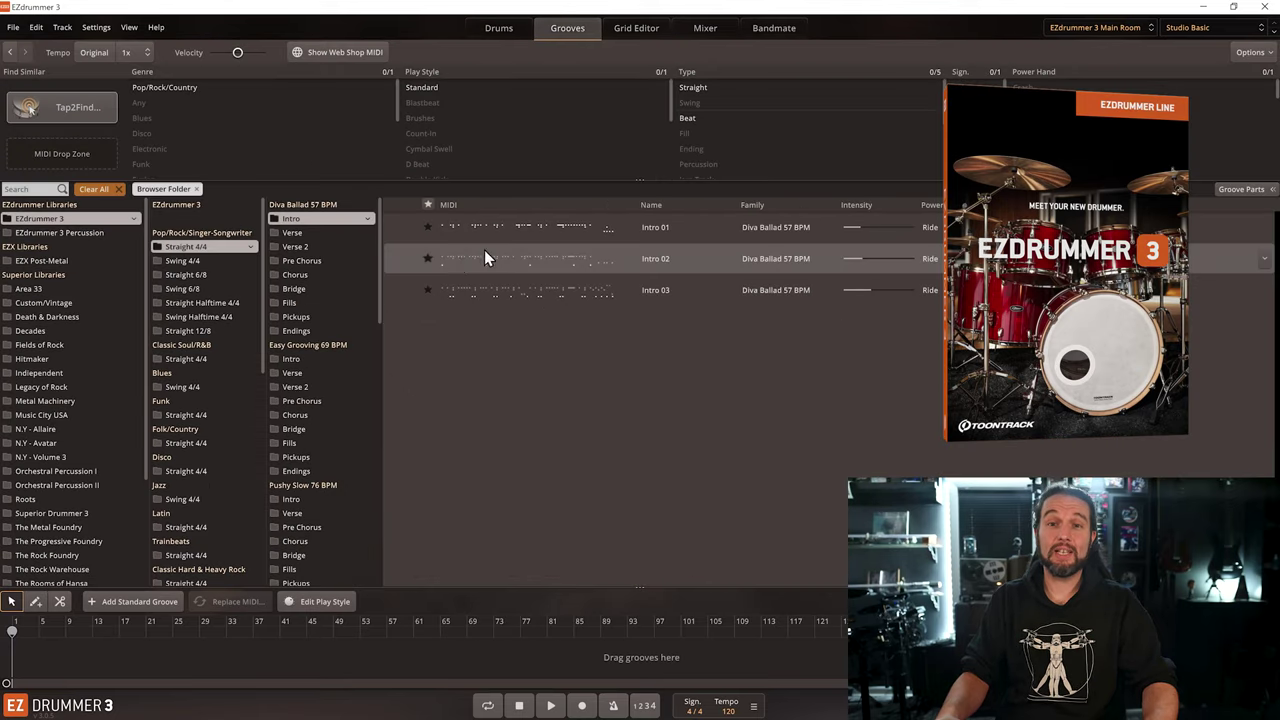
- Place Diva Ballad 57 BPM Intro, two Verse and Pre Chorus grooves on the timeline
{"action": "left_click_drag", "start_coordinate": [484, 232], "coordinate": [25, 657]}
{"action": "left_click", "coordinate": [311, 247]}
{"action": "left_click_drag", "start_coordinate": [444, 258], "coordinate": [50, 657]}
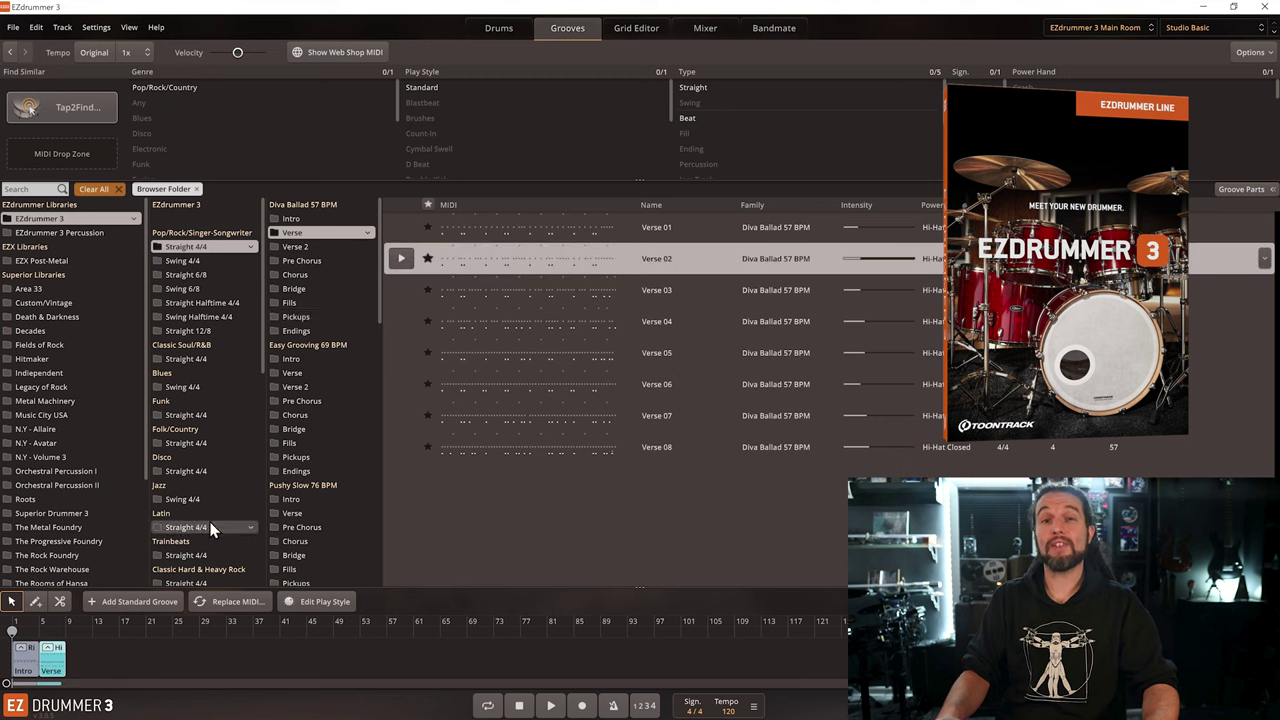
{"action": "left_click_drag", "start_coordinate": [444, 262], "coordinate": [78, 657]}
{"action": "left_click", "coordinate": [301, 261]}
{"action": "left_click_drag", "start_coordinate": [444, 290], "coordinate": [140, 655]}
{"action": "left_click", "coordinate": [295, 275]}
- Copy the verse-to-chorus blocks, paste them after the first Chorus, and add Bridges at the end
{"action": "right_click", "coordinate": [66, 652]}
{"action": "left_click", "coordinate": [147, 603]}
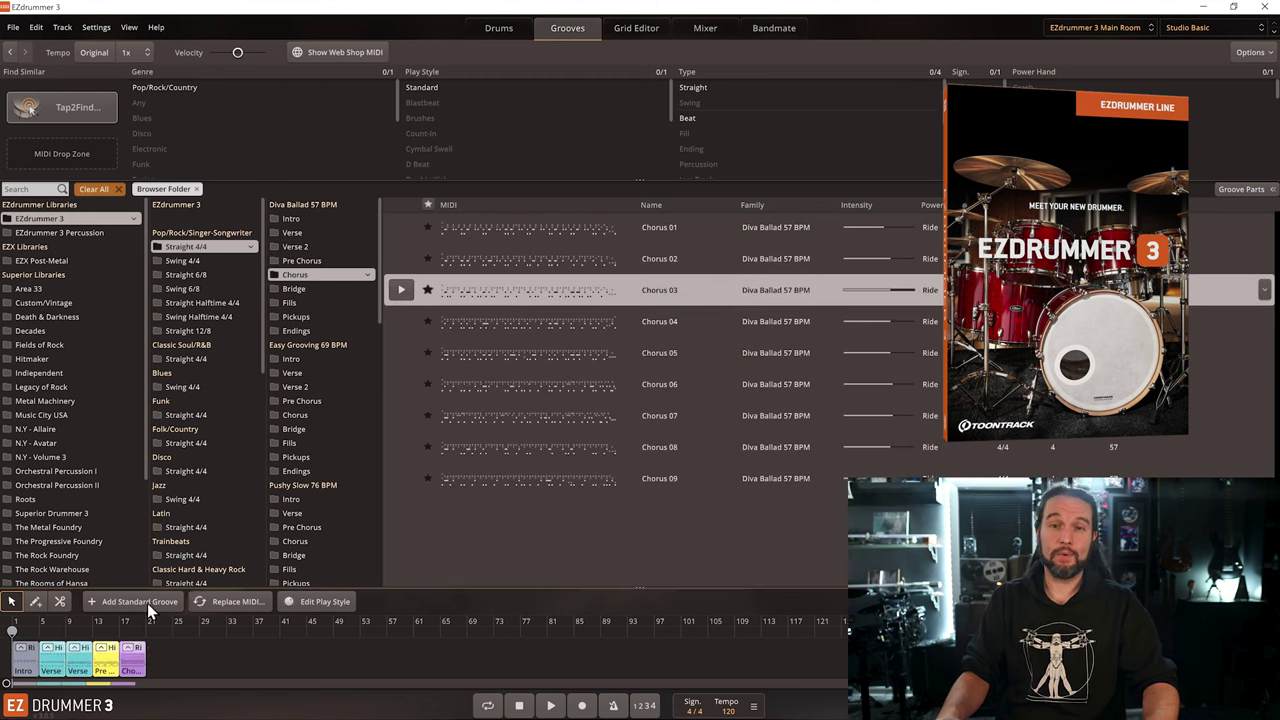
{"action": "right_click", "coordinate": [150, 650]}
{"action": "left_click", "coordinate": [313, 490]}
{"action": "left_click", "coordinate": [294, 289]}
{"action": "left_click_drag", "start_coordinate": [465, 294], "coordinate": [293, 657]}
{"action": "right_click", "coordinate": [311, 650]}
{"action": "left_click", "coordinate": [537, 651]}
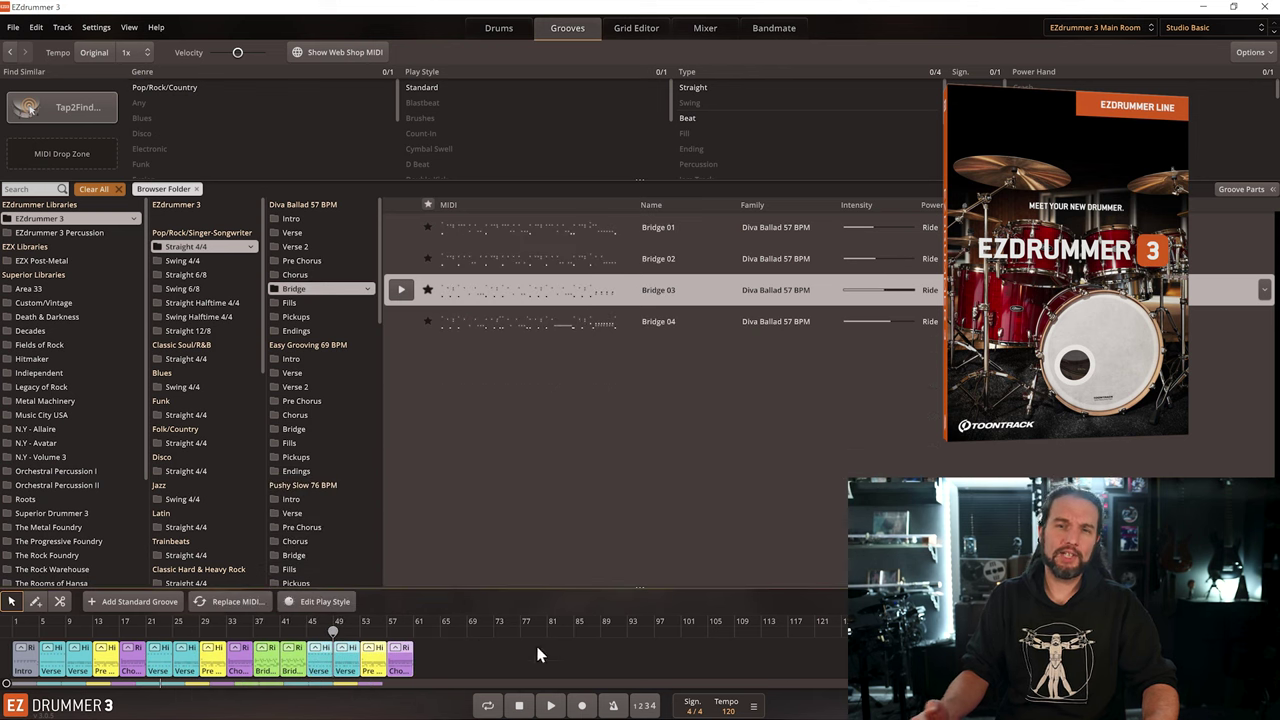
{"action": "left_click_drag", "start_coordinate": [845, 685], "coordinate": [396, 686]}
- Load a different ambience preset in the drum kit view, then browse the EZbass groove library
{"action": "left_click", "coordinate": [499, 28]}
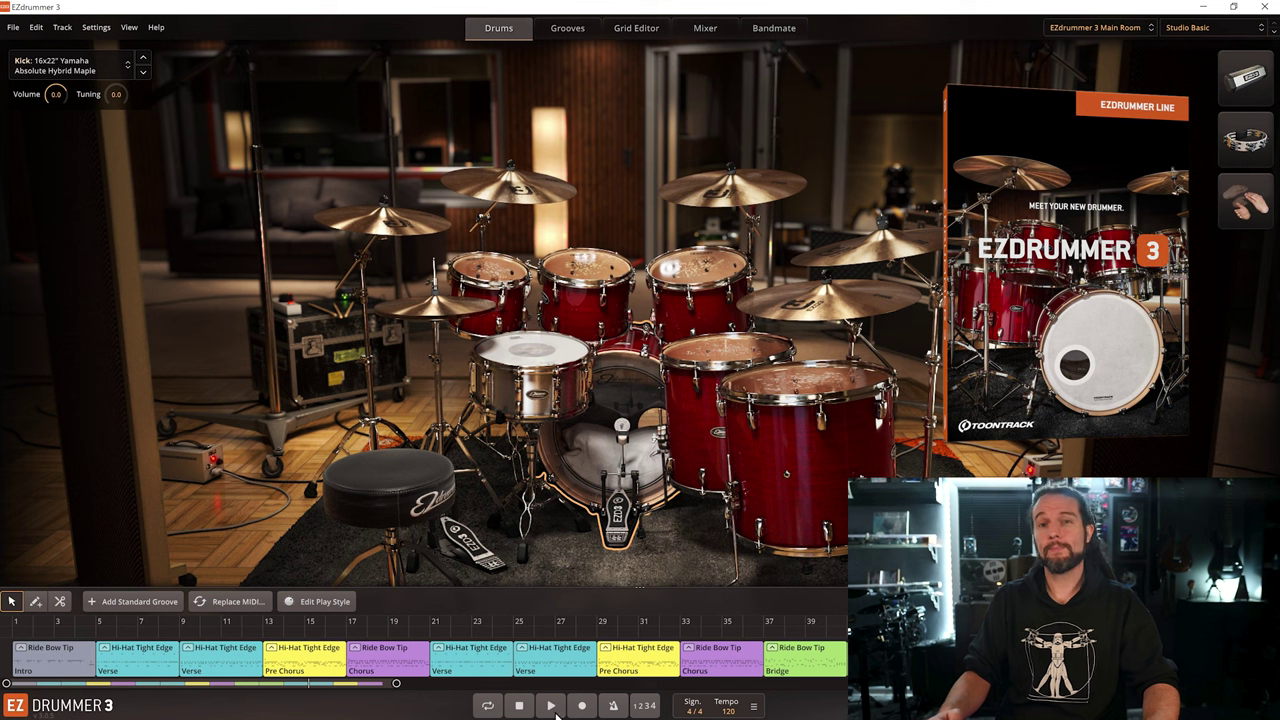
{"action": "left_click", "coordinate": [1188, 27]}
{"action": "left_click", "coordinate": [975, 200]}
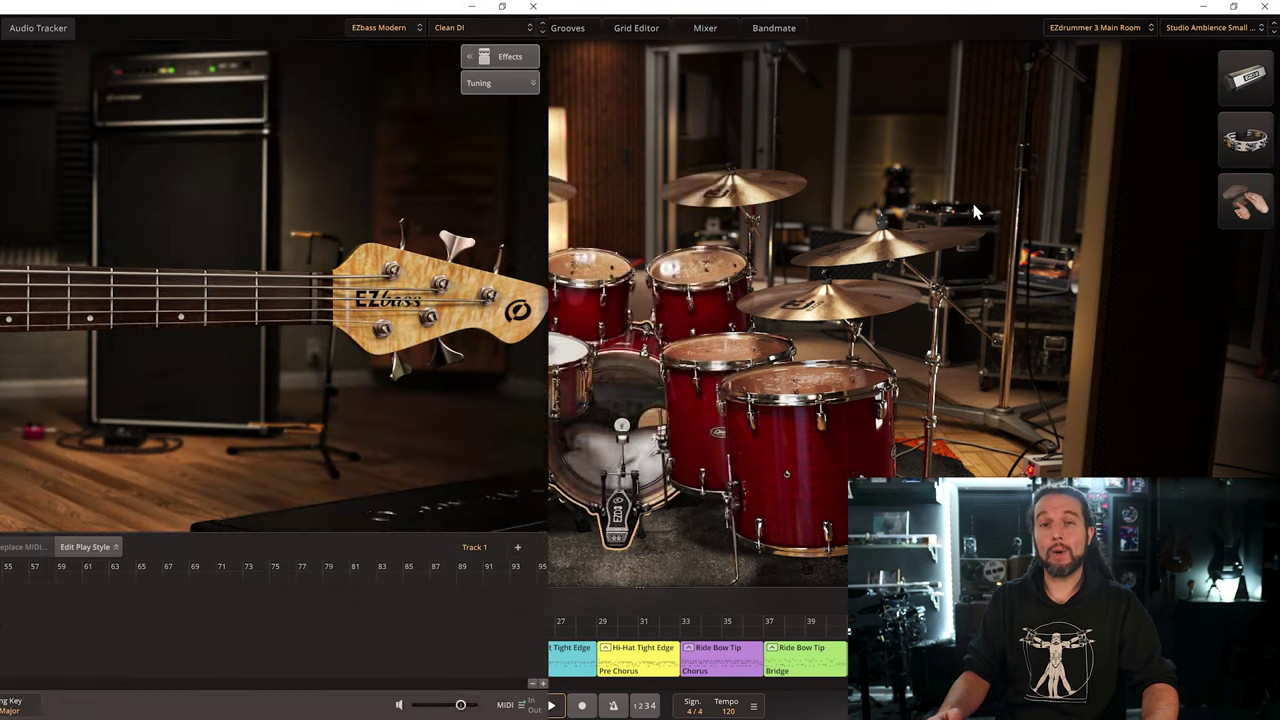
{"action": "left_click", "coordinate": [542, 33]}
{"action": "left_click", "coordinate": [70, 221]}
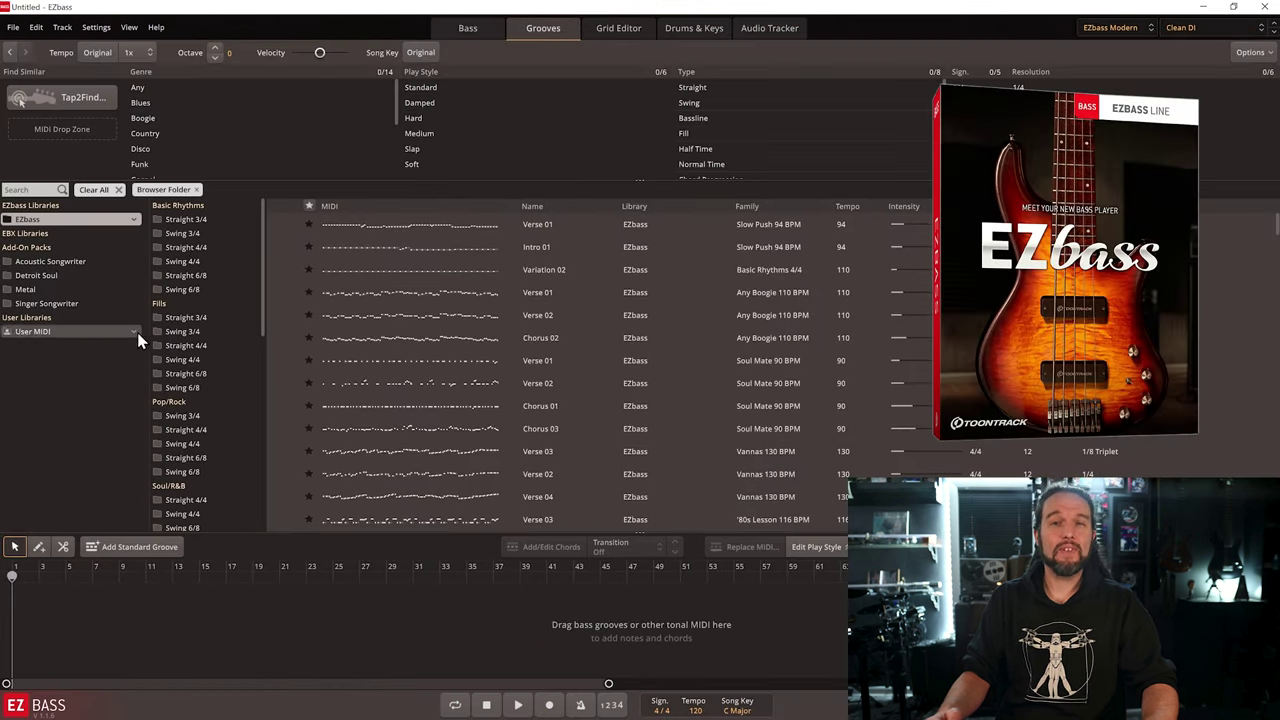
- Lay out Ballad 66 BPM Straight 4/4 bass grooves: Intro, Pre Chorus and Chorus
{"action": "left_click", "coordinate": [205, 429]}
{"action": "left_click", "coordinate": [320, 219]}
{"action": "left_click_drag", "start_coordinate": [445, 226], "coordinate": [60, 610]}
{"action": "left_click", "coordinate": [301, 247]}
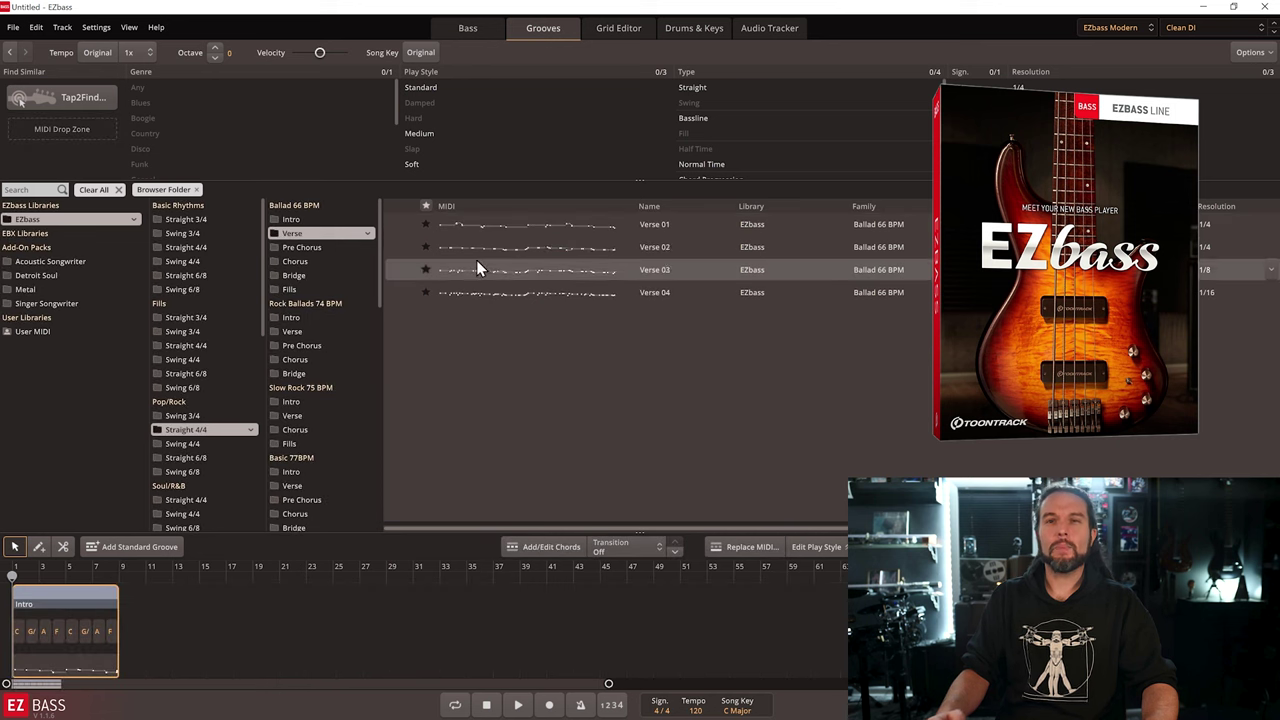
{"action": "left_click_drag", "start_coordinate": [476, 264], "coordinate": [235, 603]}
{"action": "left_click", "coordinate": [295, 261]}
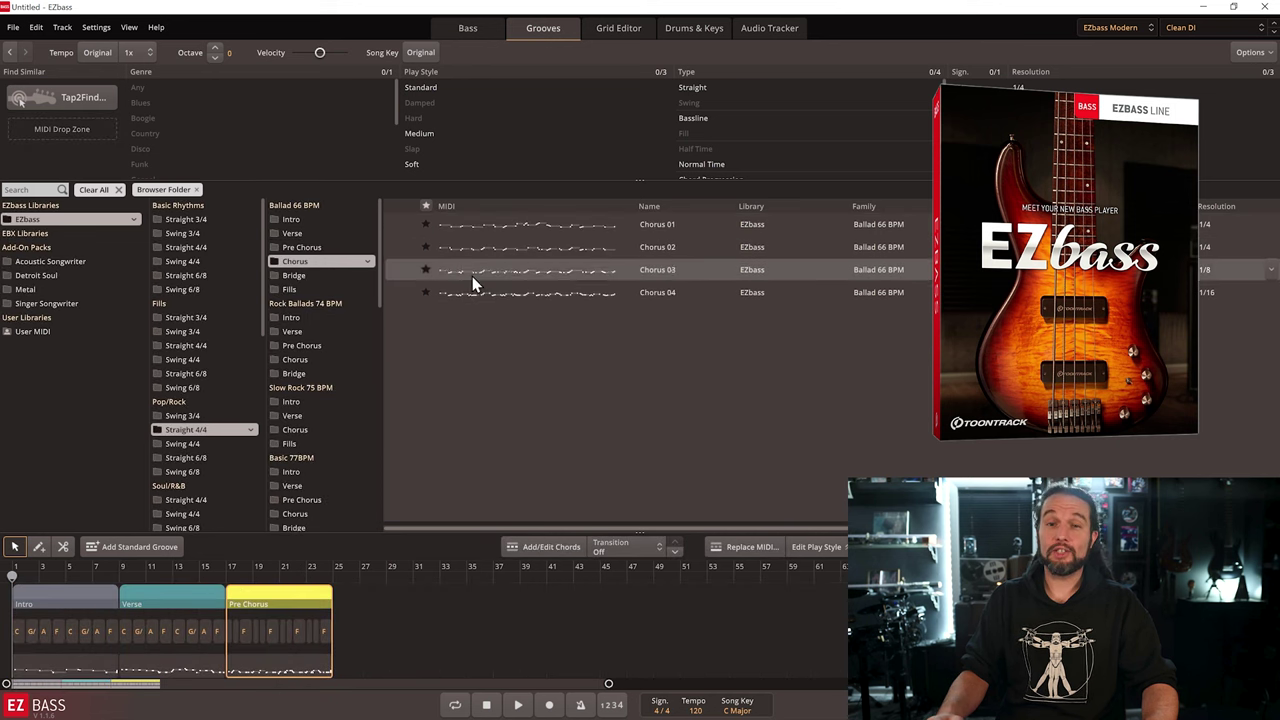
{"action": "left_click_drag", "start_coordinate": [472, 276], "coordinate": [410, 596]}
- Copy the Verse, Pre Chorus and Chorus blocks, paste them after the Chorus, and add a Bridge
{"action": "left_click_drag", "start_coordinate": [209, 652], "coordinate": [157, 651]}
{"action": "right_click", "coordinate": [155, 593]}
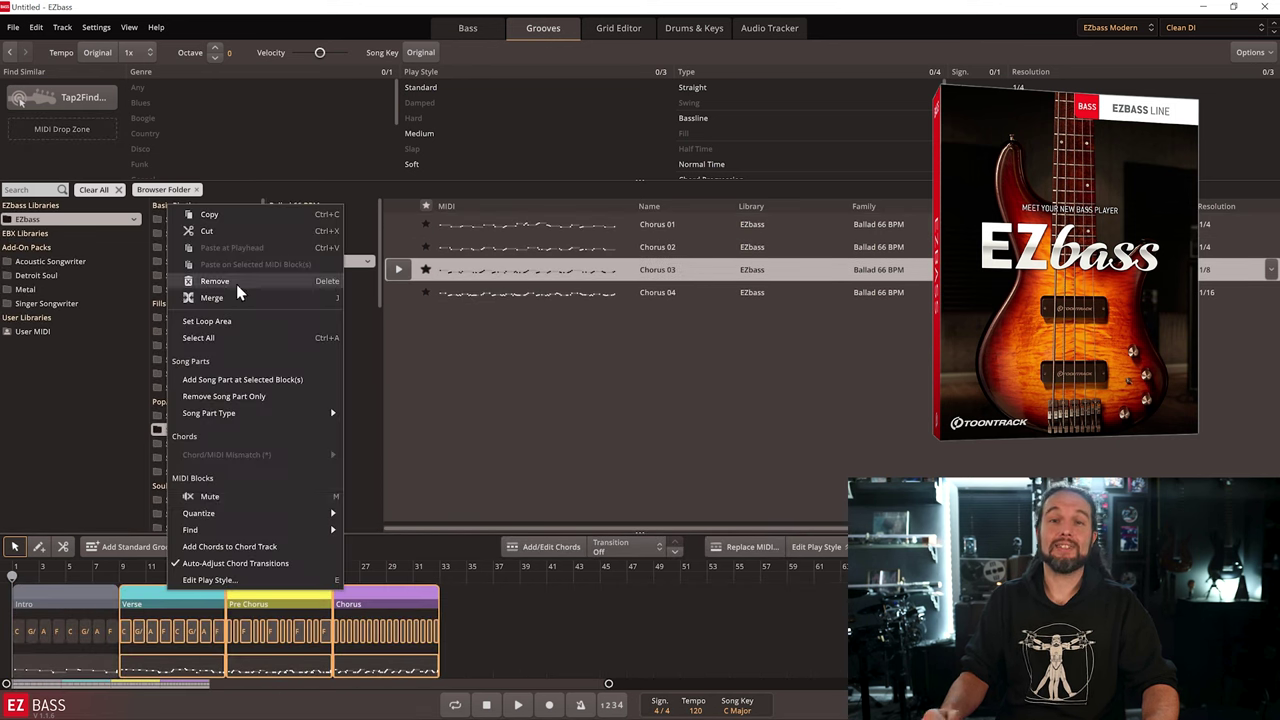
{"action": "key", "text": "Escape"}
{"action": "right_click", "coordinate": [435, 581]}
{"action": "left_click", "coordinate": [503, 246]}
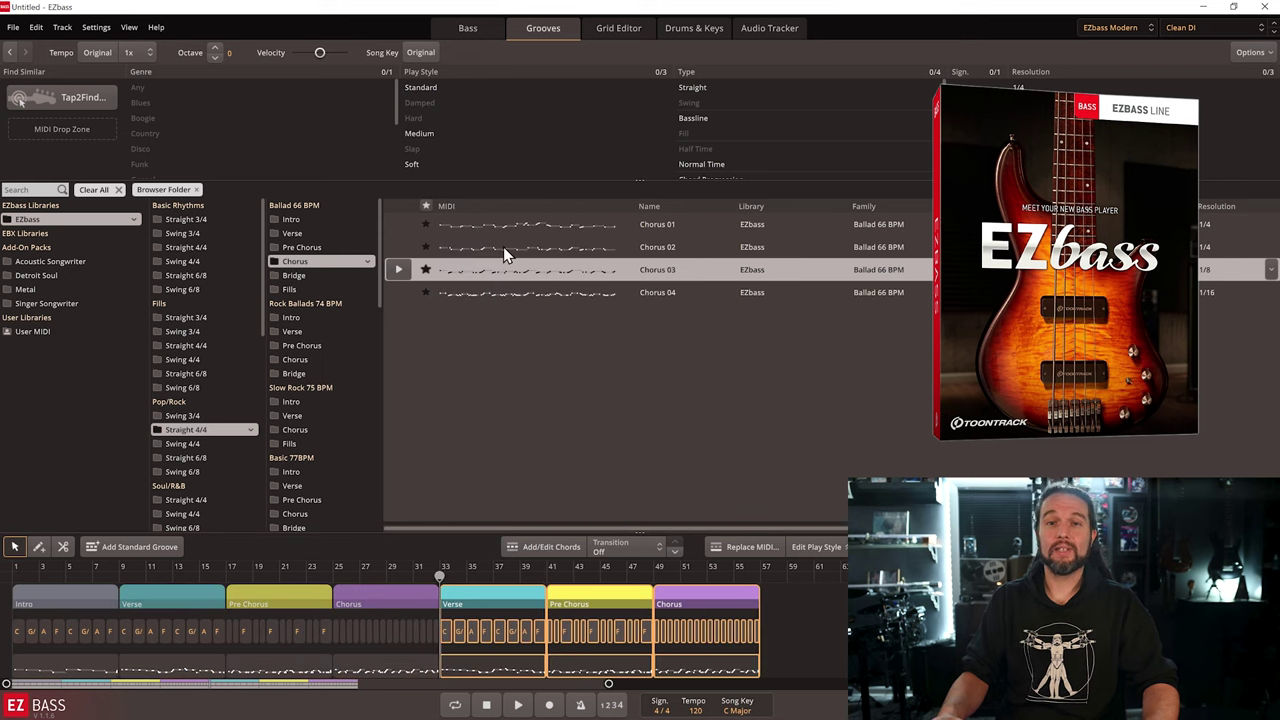
{"action": "key", "text": "Down"}
{"action": "left_click_drag", "start_coordinate": [468, 245], "coordinate": [790, 610]}
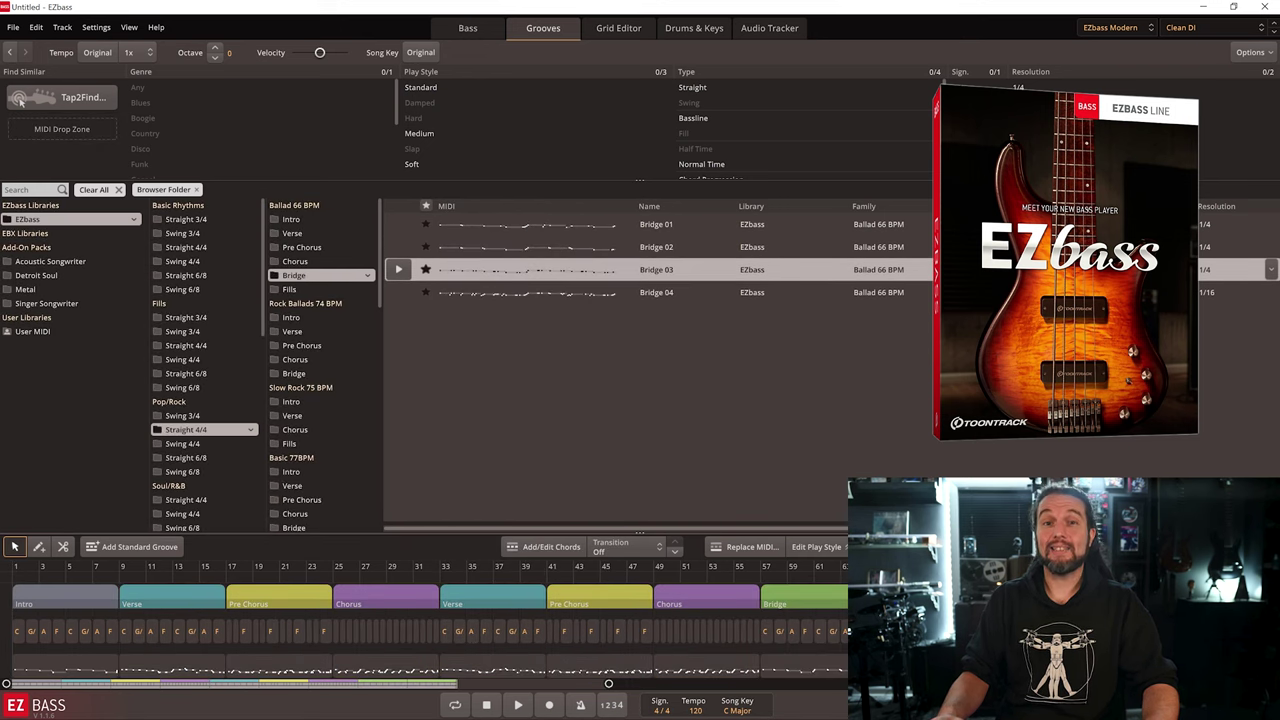
{"action": "left_click_drag", "start_coordinate": [608, 682], "coordinate": [617, 683]}
- Load the Funky Octave bass sound preset
{"action": "left_click", "coordinate": [468, 28]}
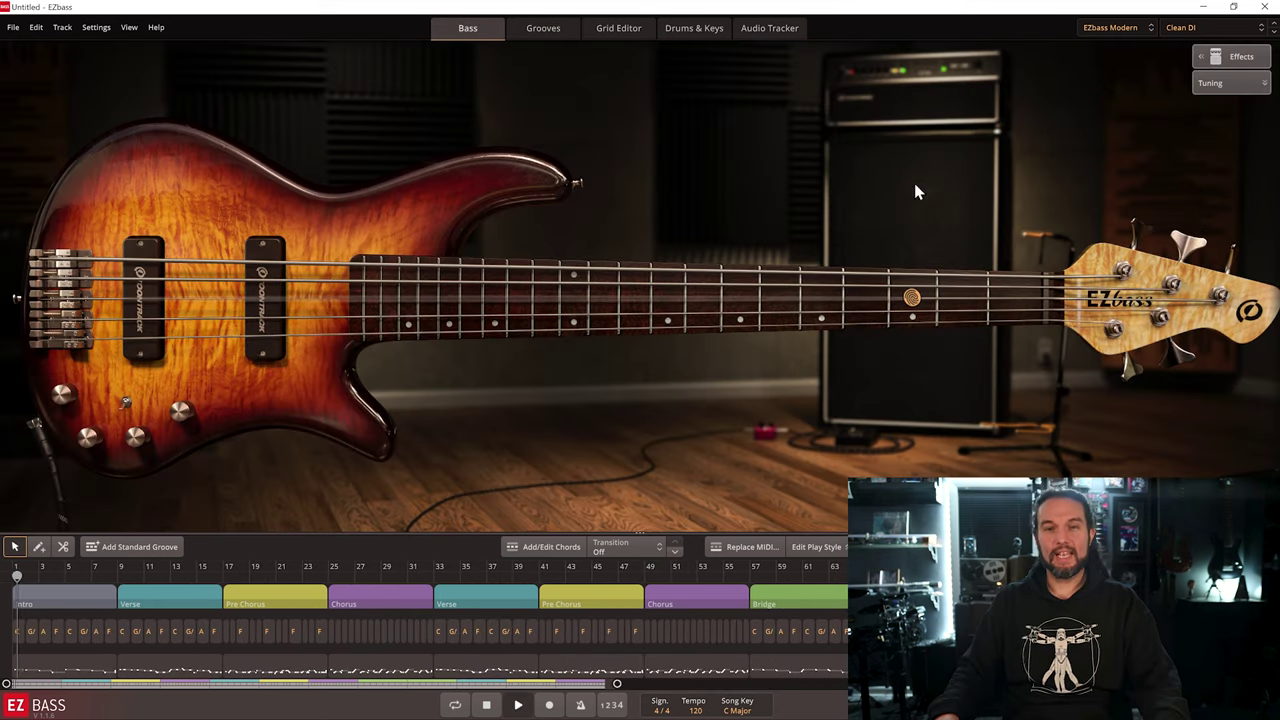
{"action": "left_click", "coordinate": [1215, 27]}
{"action": "left_click", "coordinate": [1185, 89]}
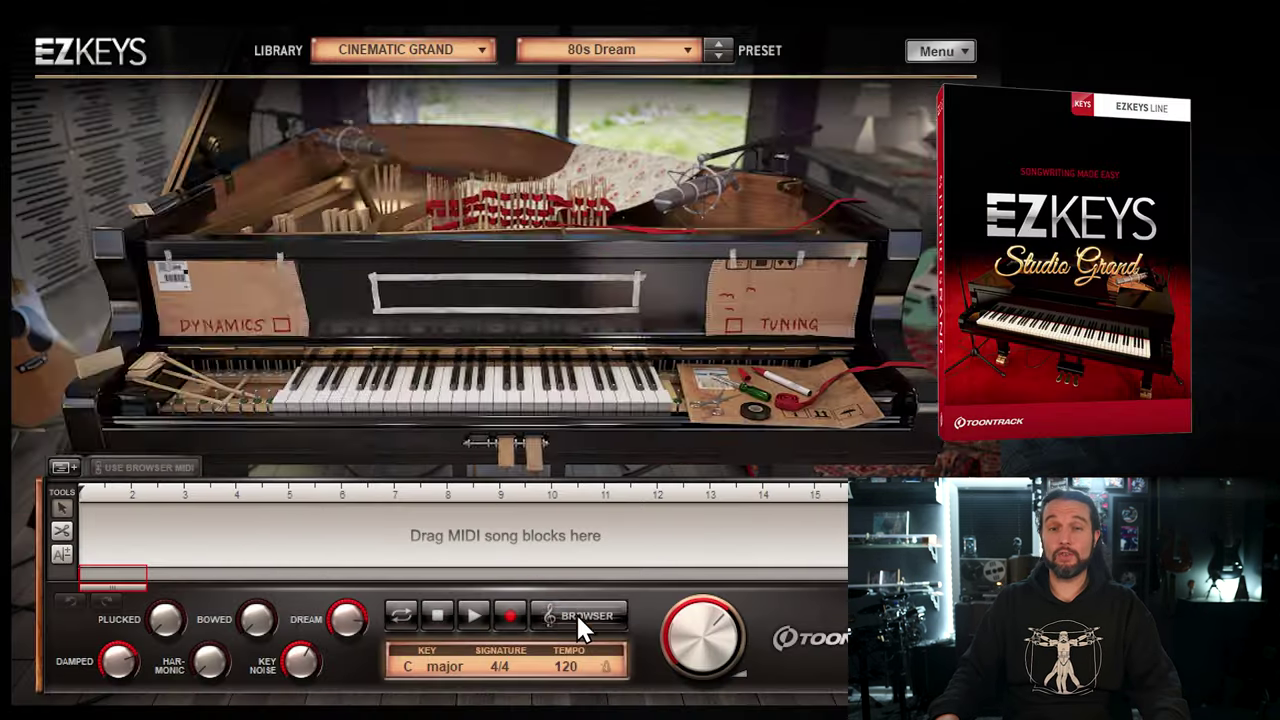
- Place Memphis 131 BPM Intro, Verse, Pre Chorus and Chorus Variation 03 clips at bars 1–25
{"action": "left_click", "coordinate": [584, 615]}
{"action": "left_click", "coordinate": [463, 225]}
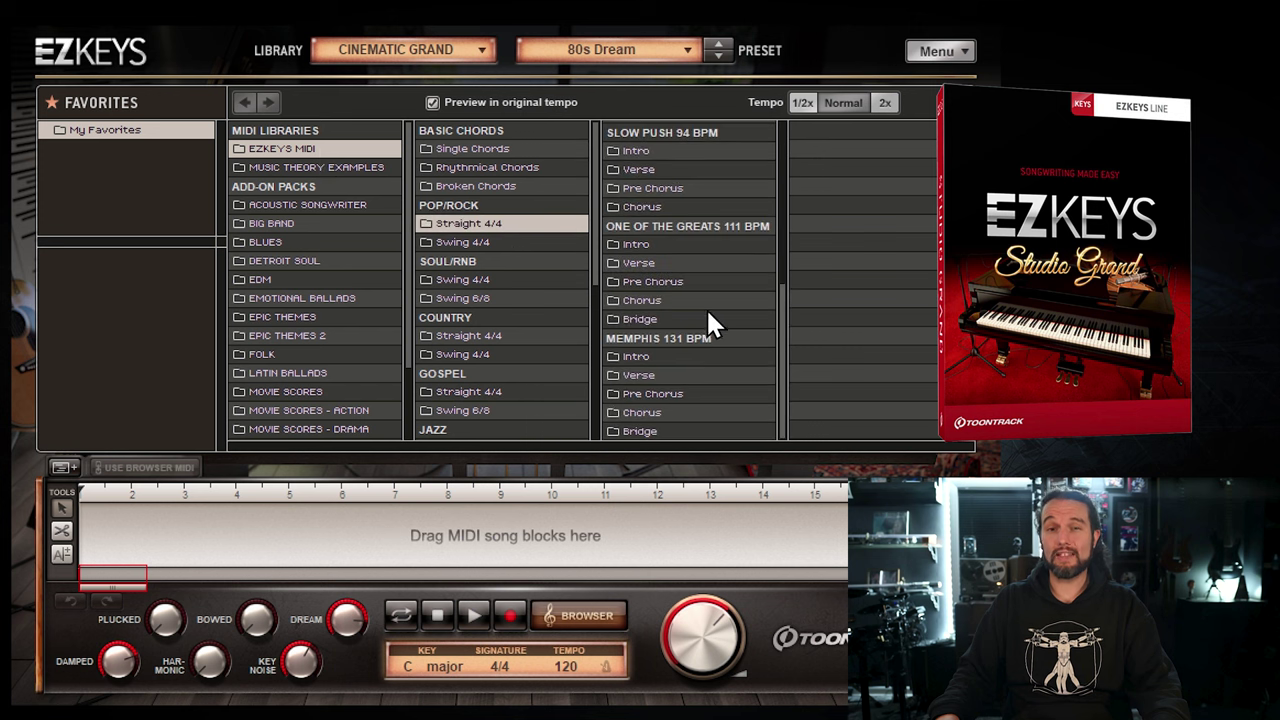
{"action": "left_click", "coordinate": [838, 130]}
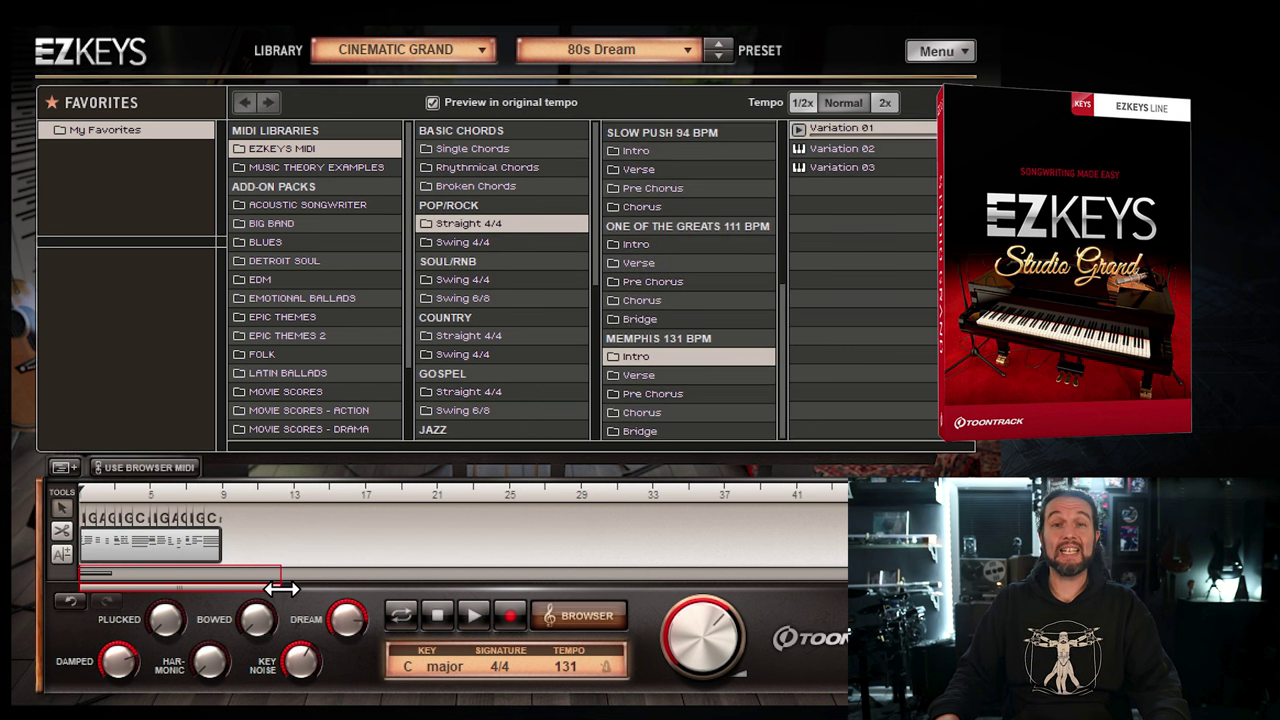
{"action": "key", "text": "Down"}
{"action": "left_click_drag", "start_coordinate": [256, 500], "coordinate": [254, 502]}
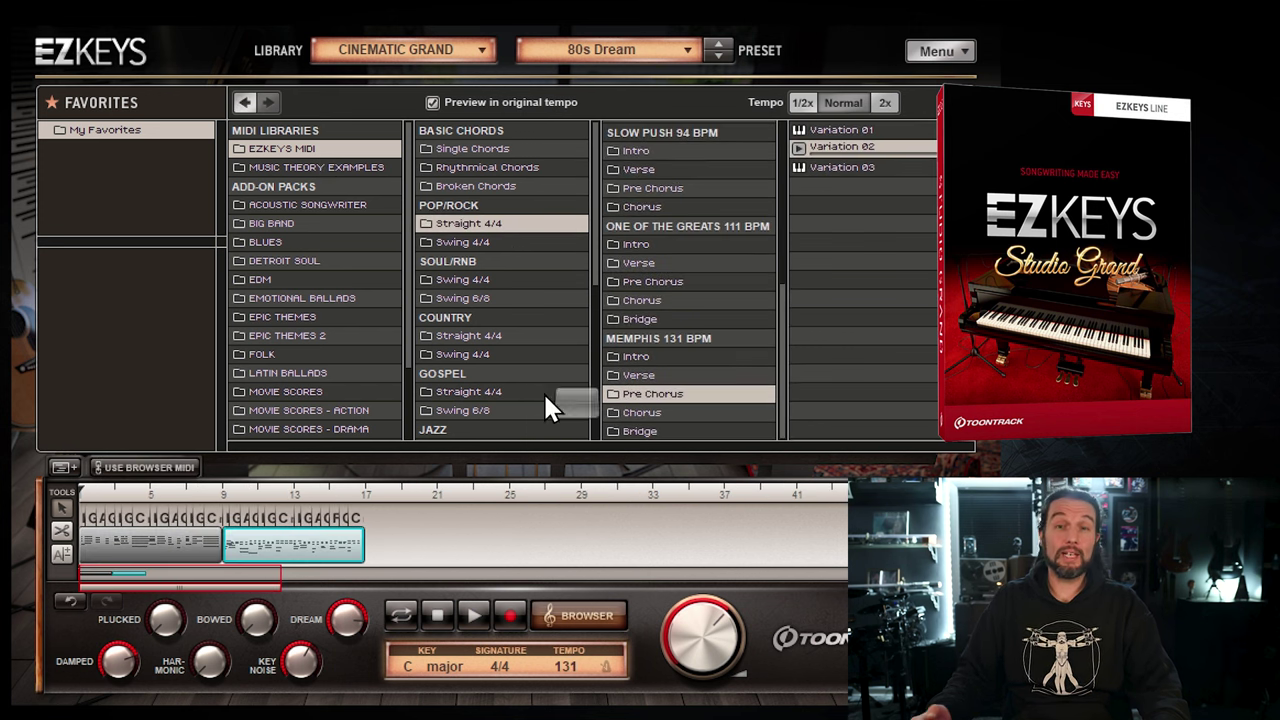
{"action": "left_click_drag", "start_coordinate": [545, 393], "coordinate": [400, 540]}
{"action": "left_click", "coordinate": [645, 412]}
{"action": "left_click_drag", "start_coordinate": [840, 165], "coordinate": [822, 252]}
{"action": "left_click_drag", "start_coordinate": [528, 537], "coordinate": [528, 540]}
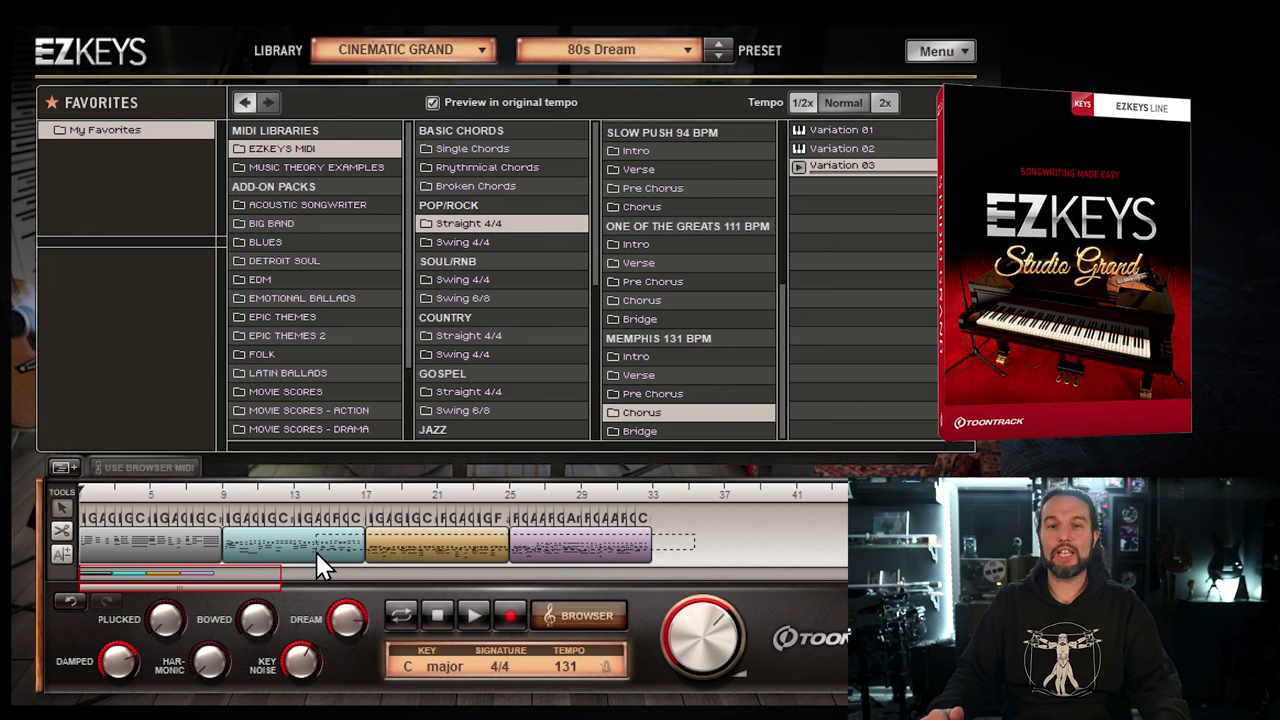
- Paste repeated sections after the Chorus, add a Bridge at bars 57–65, and paste copies after it
{"action": "right_click", "coordinate": [655, 556]}
{"action": "left_click", "coordinate": [729, 657]}
{"action": "left_click_drag", "start_coordinate": [280, 580], "coordinate": [452, 580]}
{"action": "left_click", "coordinate": [672, 437]}
{"action": "left_click_drag", "start_coordinate": [718, 385], "coordinate": [662, 540]}
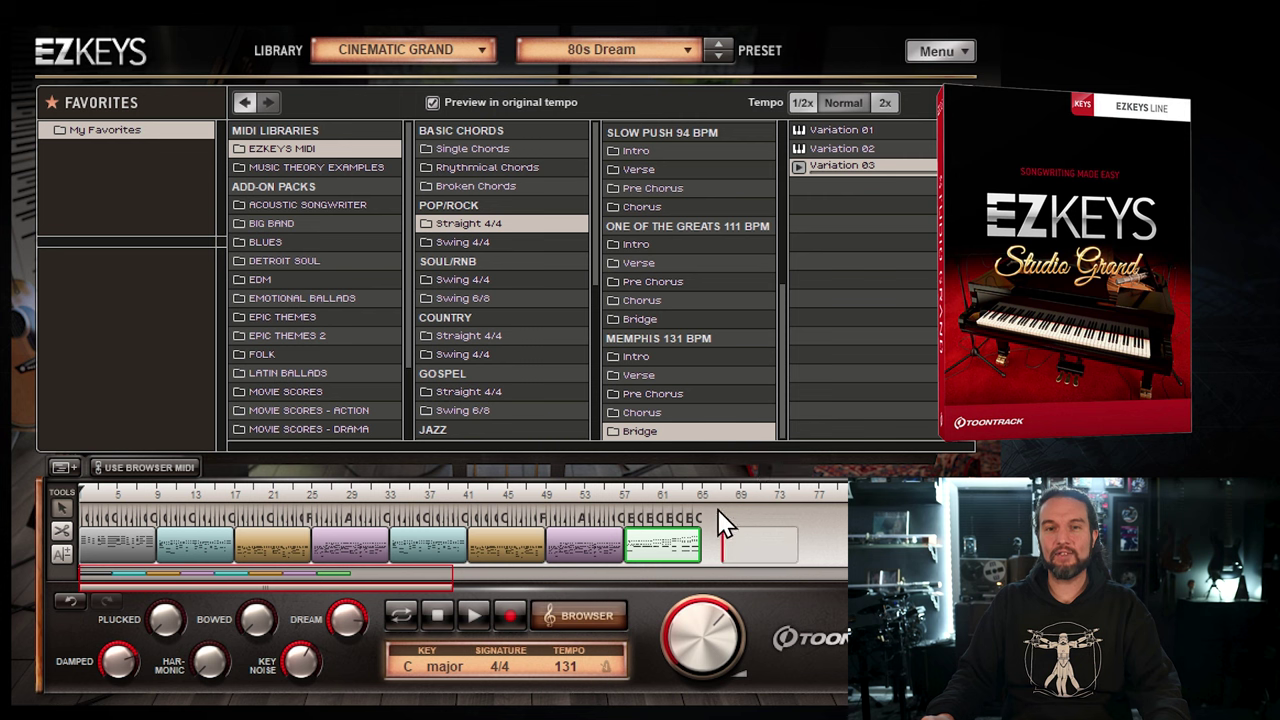
{"action": "right_click", "coordinate": [787, 557]}
{"action": "left_click", "coordinate": [815, 657]}
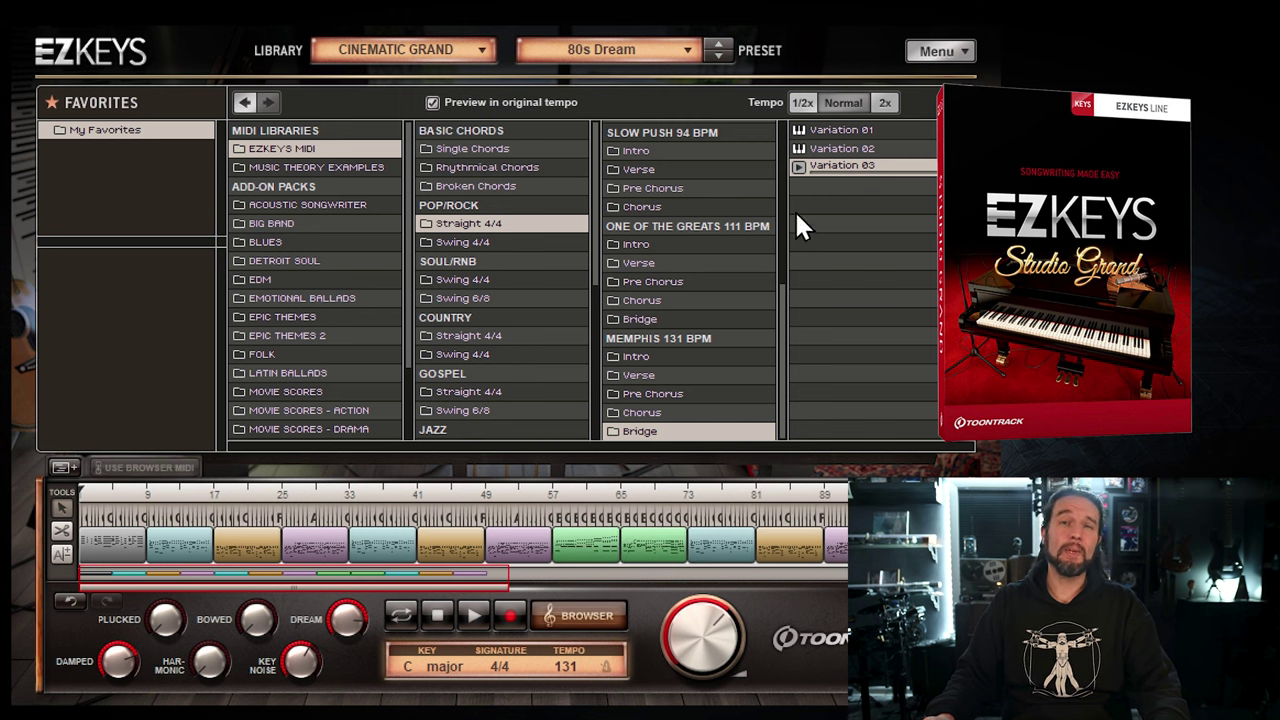
{"action": "left_click", "coordinate": [560, 615]}
- Swap the EZkeys sound from 80s Dream to the Space Accordion preset
{"action": "left_click", "coordinate": [652, 50]}
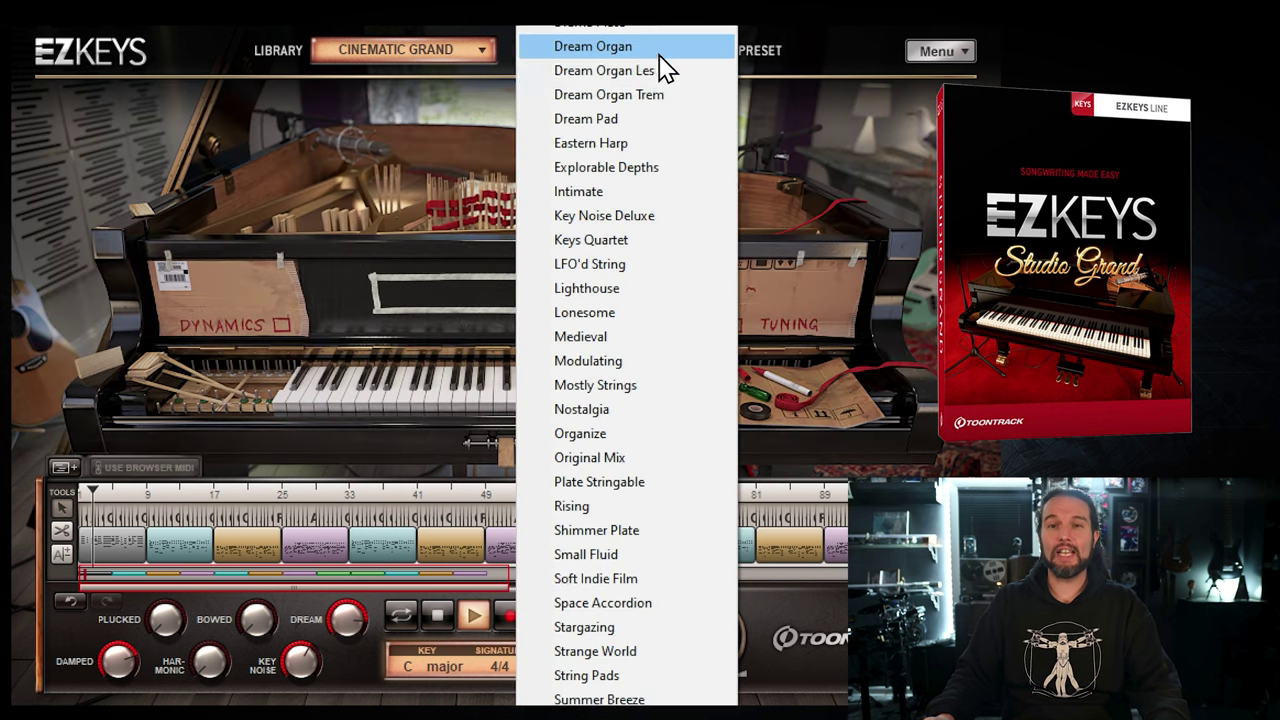
{"action": "left_click", "coordinate": [638, 604]}
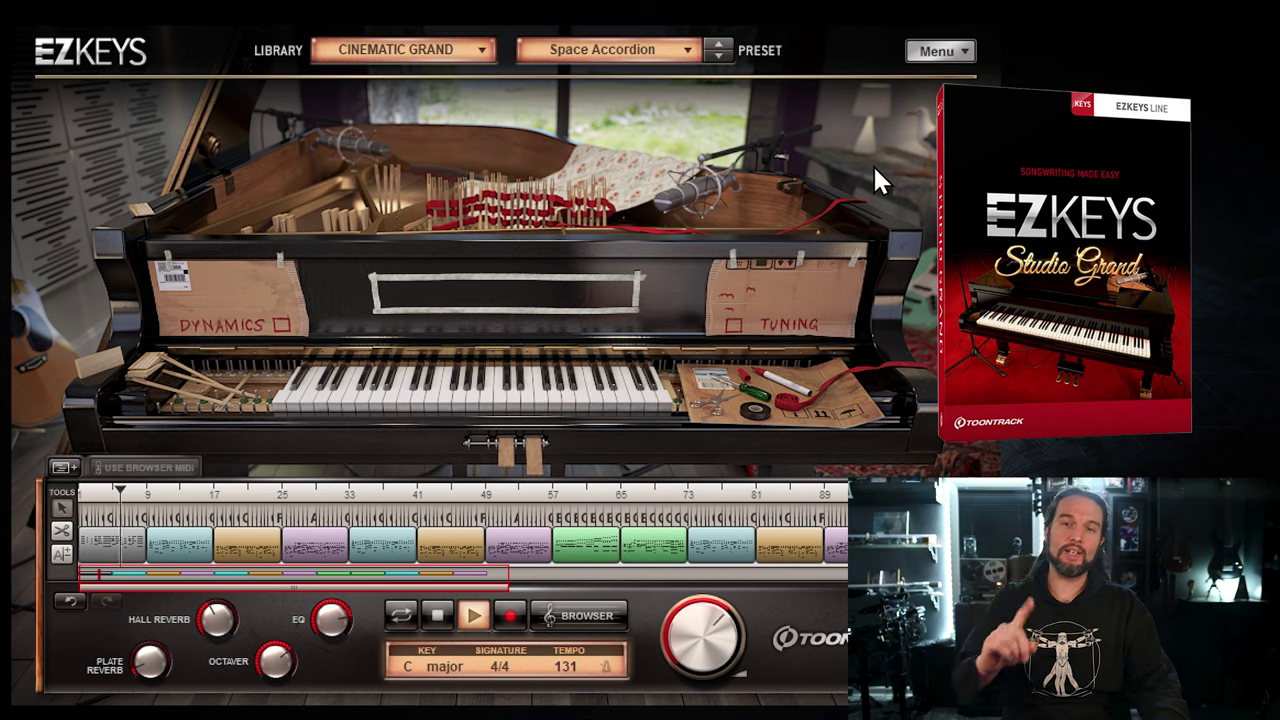